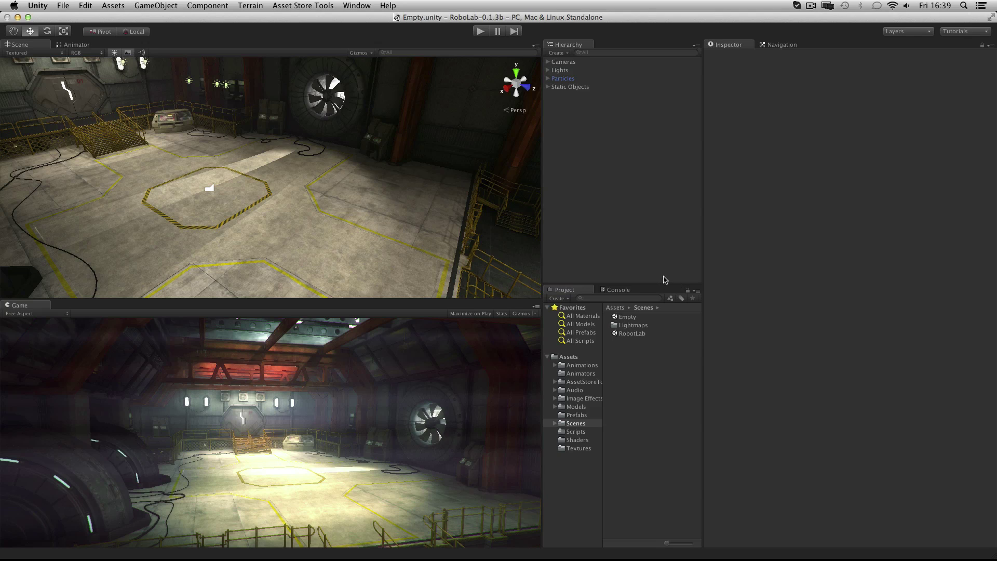
Save the scene as 'Bouncing Ball' in the Assets/Scenes folder
{"action": "left_click", "coordinate": [614, 318]}
{"action": "left_click", "coordinate": [636, 181]}
{"action": "left_click", "coordinate": [62, 6]}
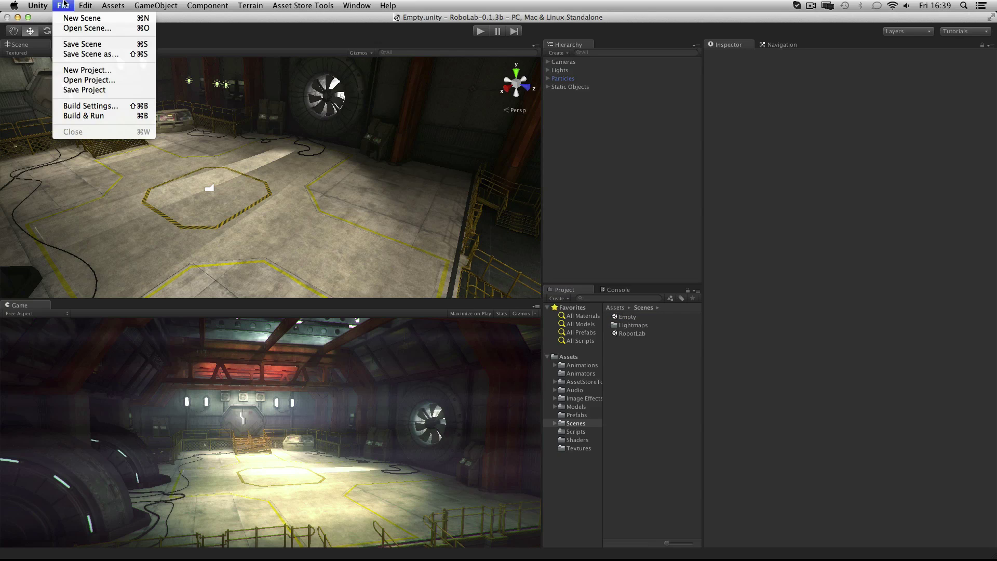
{"action": "left_click", "coordinate": [102, 56]}
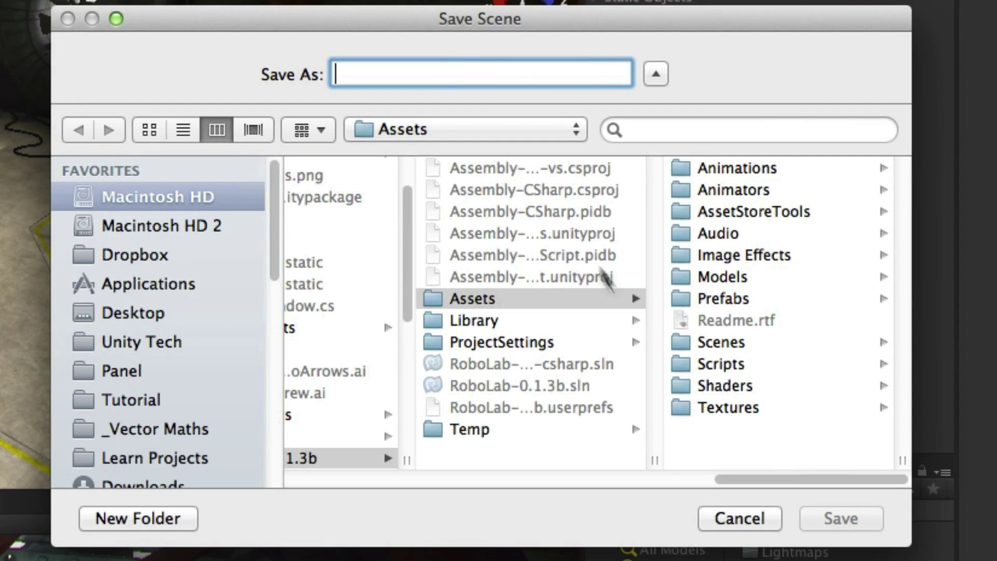
{"action": "left_click", "coordinate": [763, 343]}
{"action": "left_click", "coordinate": [420, 65]}
{"action": "type", "text": "Bouncing Ball"}
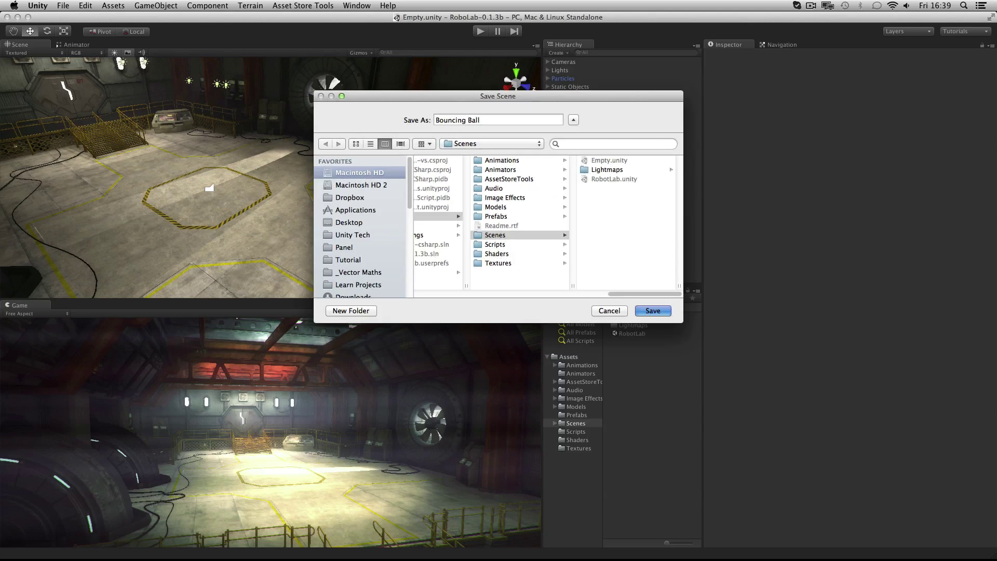
{"action": "key", "text": "Return"}
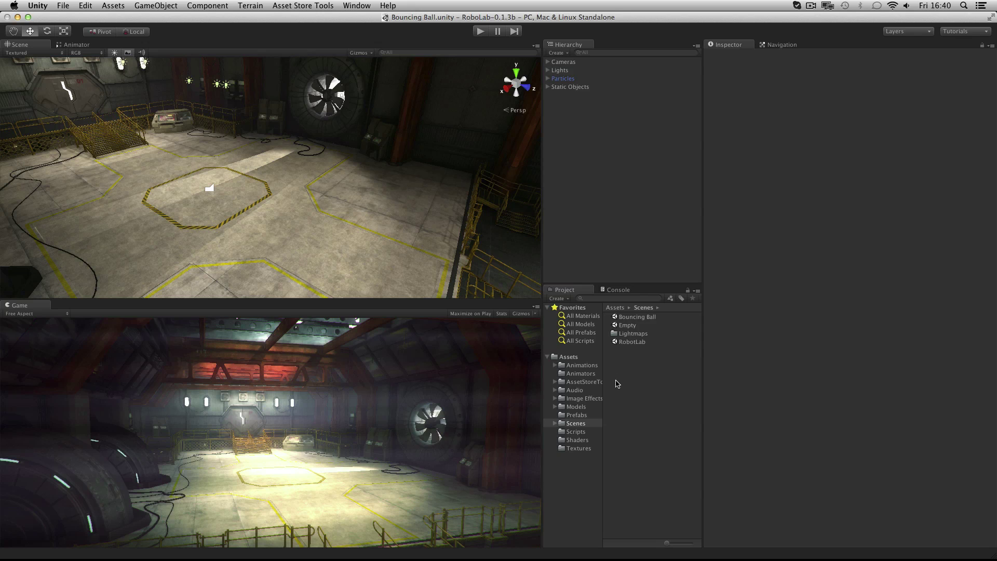
Preview the prop models in the Models folder, including prop_parachuteCrate, and settle on prop_samoflange
{"action": "left_click", "coordinate": [587, 406]}
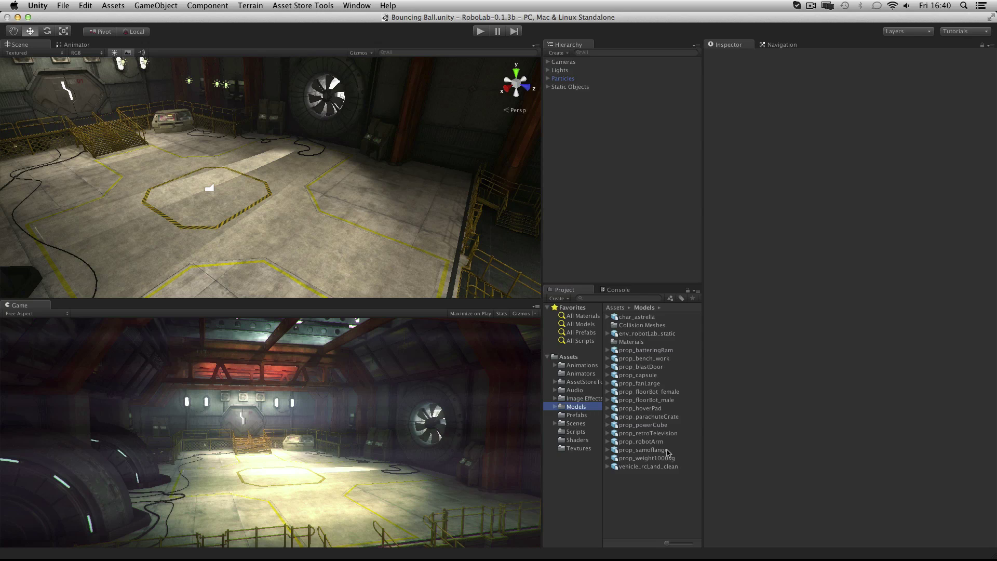
{"action": "left_click", "coordinate": [618, 401]}
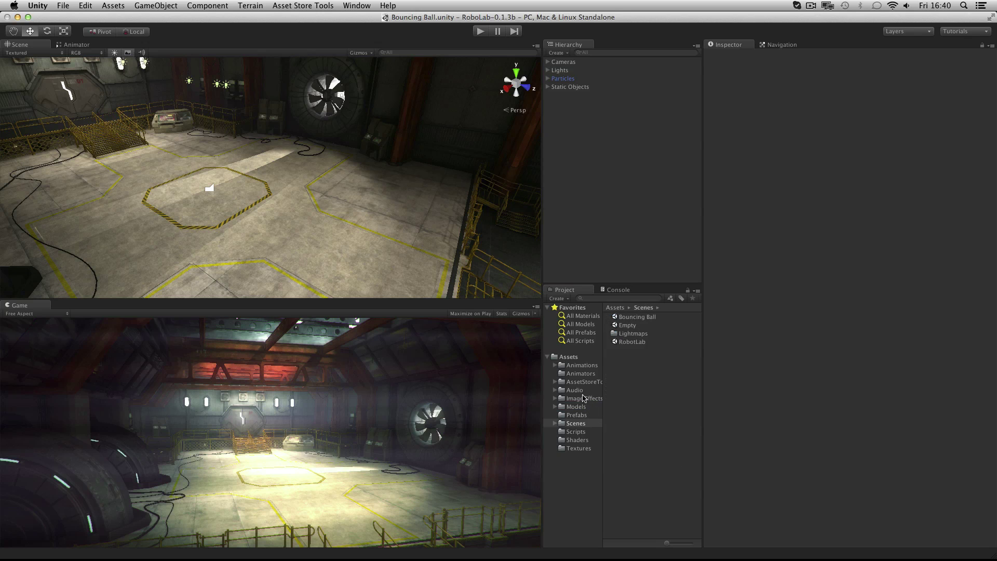
{"action": "left_click", "coordinate": [588, 407]}
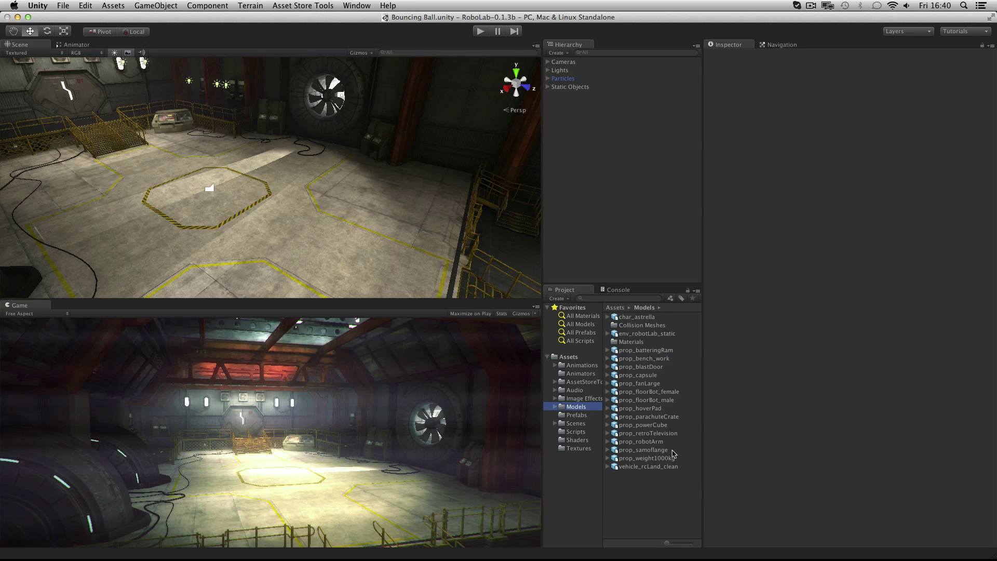
{"action": "left_click", "coordinate": [668, 451]}
{"action": "left_click_drag", "start_coordinate": [878, 476], "coordinate": [922, 448]}
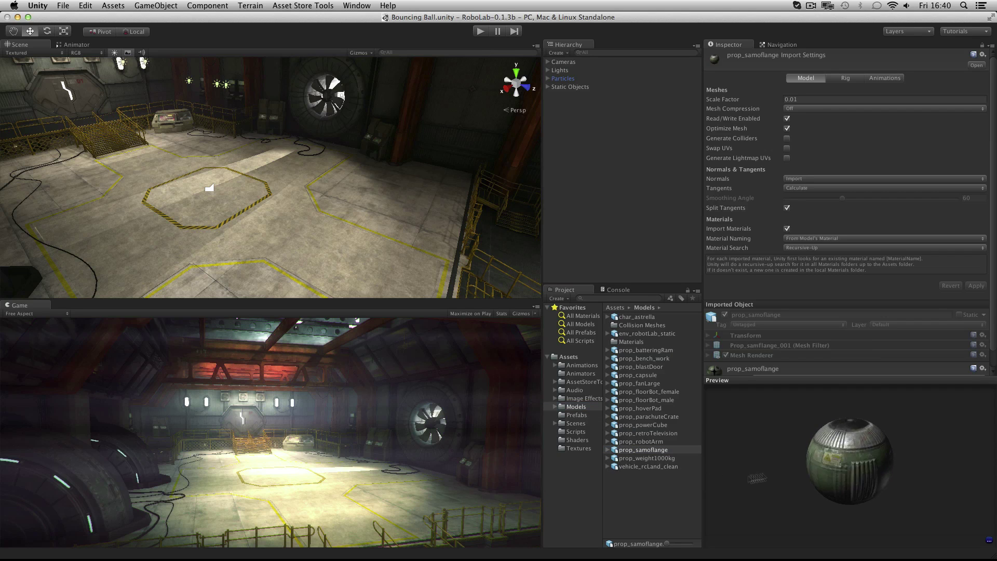
{"action": "left_click", "coordinate": [675, 416]}
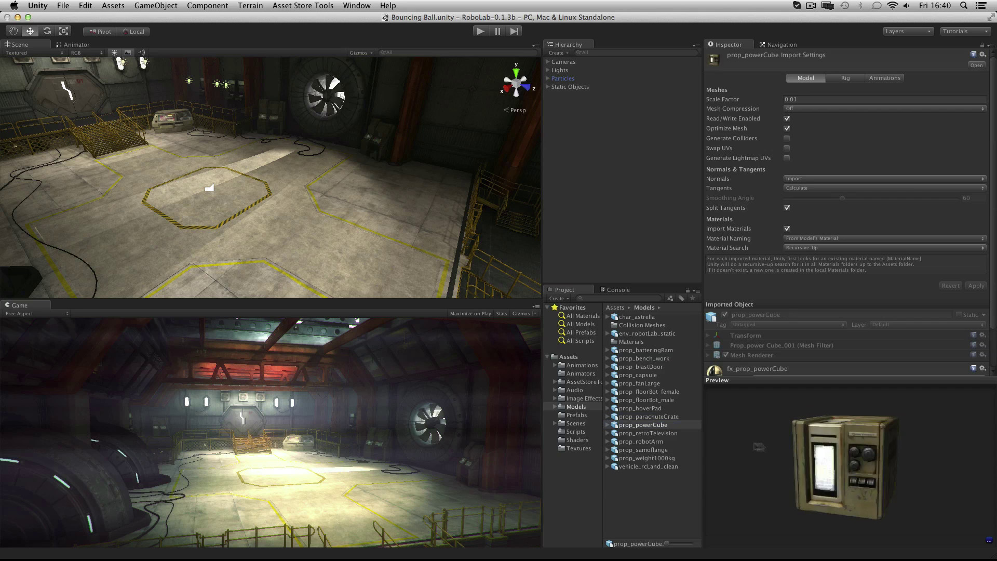
{"action": "left_click", "coordinate": [669, 415]}
{"action": "left_click", "coordinate": [649, 358]}
{"action": "left_click", "coordinate": [653, 450]}
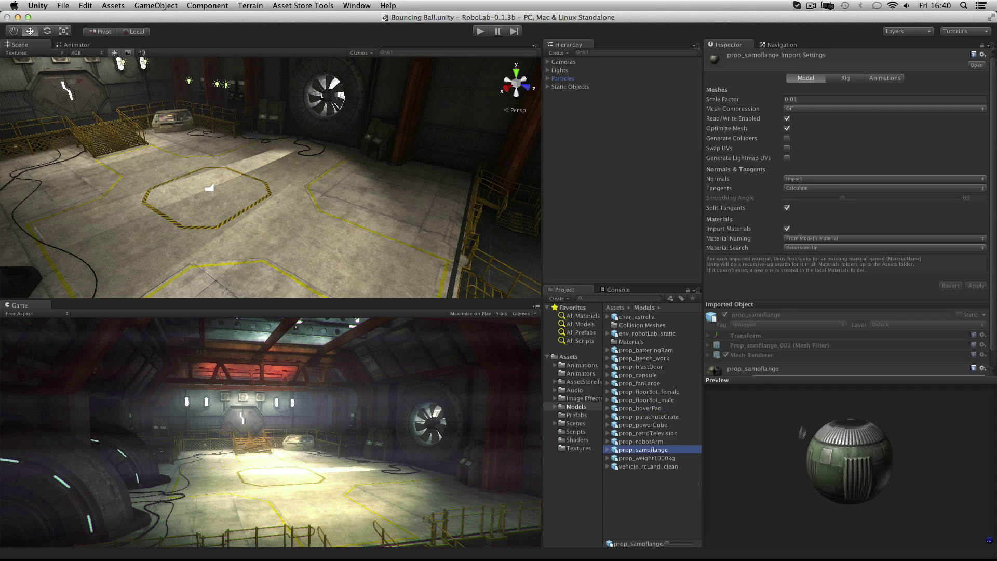
Drag prop_samoflange into the Scene and move it to float above the floor
{"action": "left_click_drag", "start_coordinate": [652, 452], "coordinate": [218, 184]}
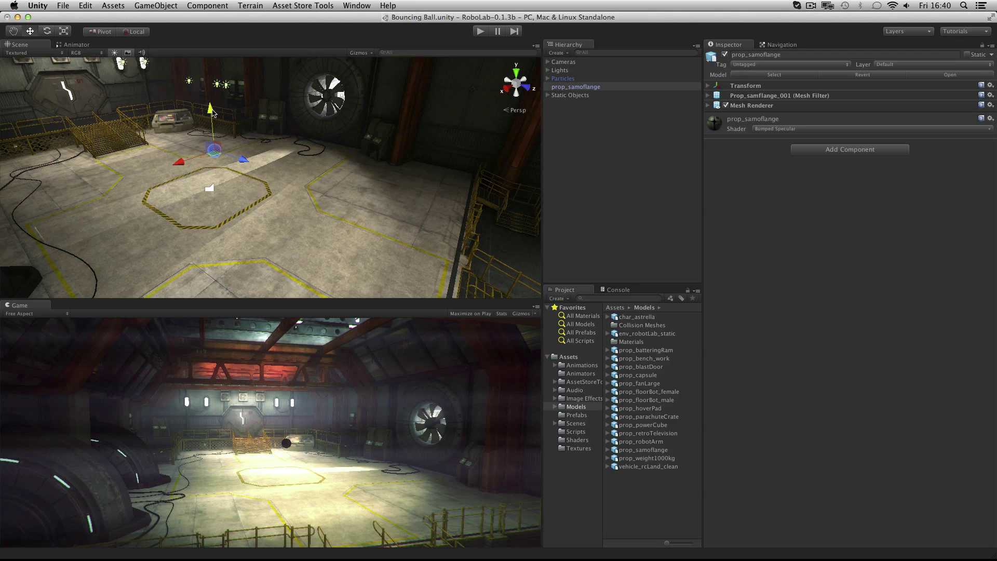
{"action": "left_click_drag", "start_coordinate": [210, 110], "coordinate": [208, 84]}
{"action": "left_click_drag", "start_coordinate": [172, 138], "coordinate": [143, 140]}
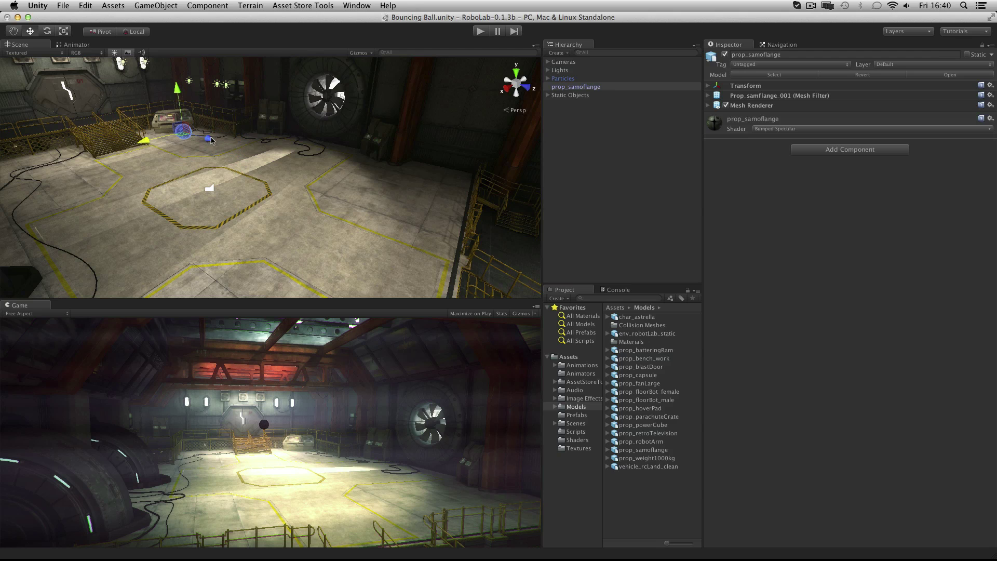
{"action": "left_click_drag", "start_coordinate": [210, 140], "coordinate": [233, 163]}
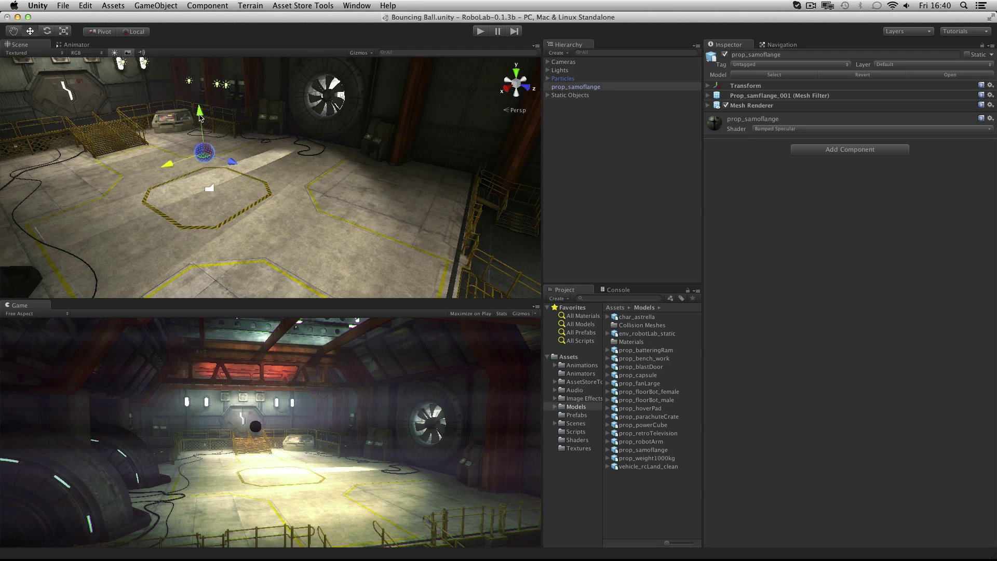
{"action": "left_click_drag", "start_coordinate": [200, 118], "coordinate": [201, 155]}
Frame the Scene view closely on the ball
{"action": "key", "text": "f"}
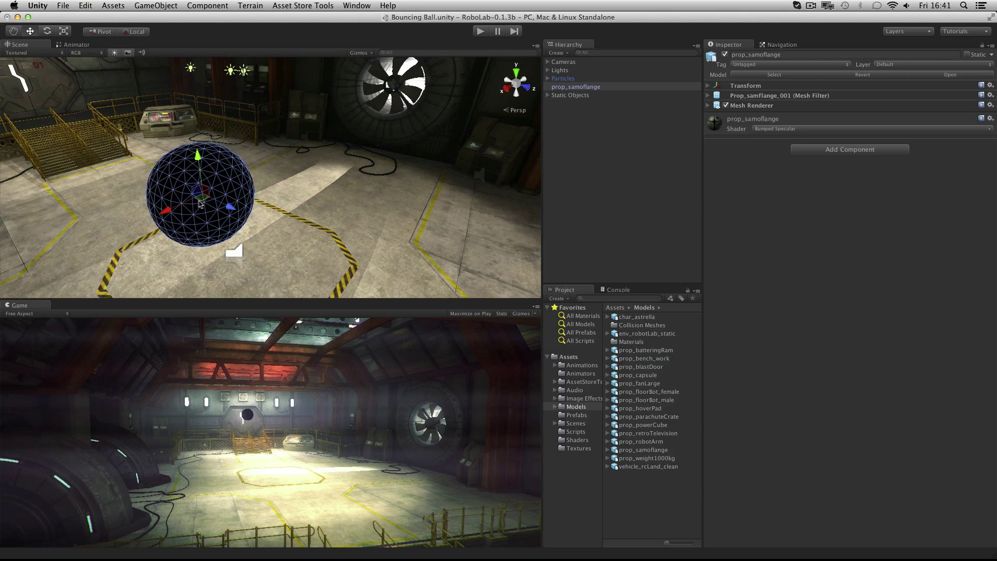
{"action": "left_click_drag", "start_coordinate": [198, 205], "coordinate": [207, 162]}
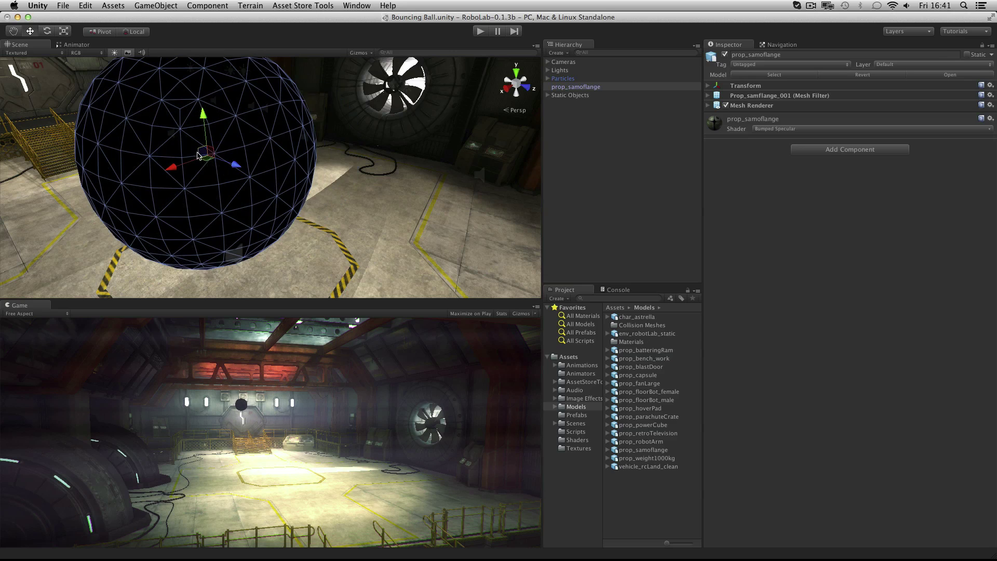
{"action": "key", "text": "f"}
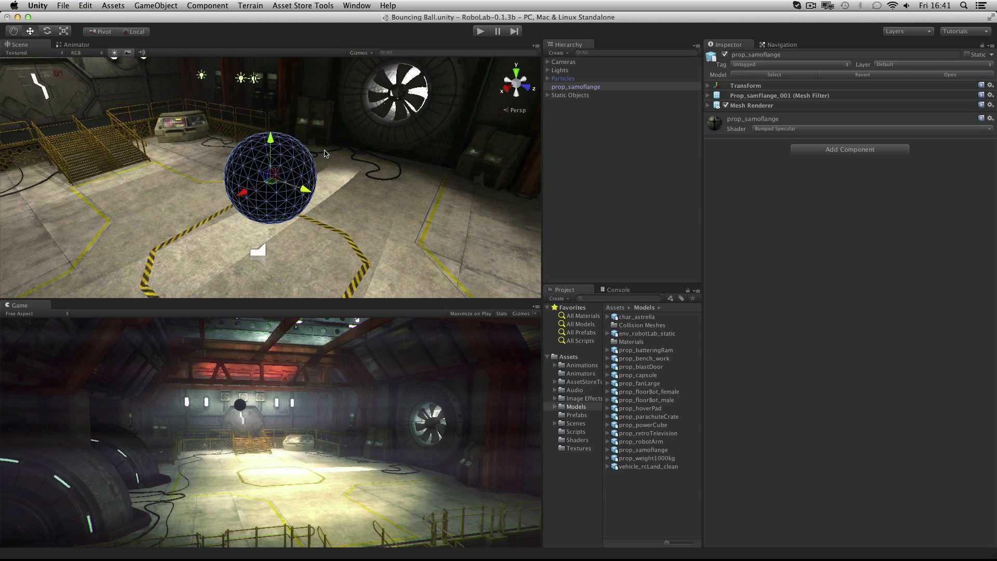
{"action": "key", "text": "f"}
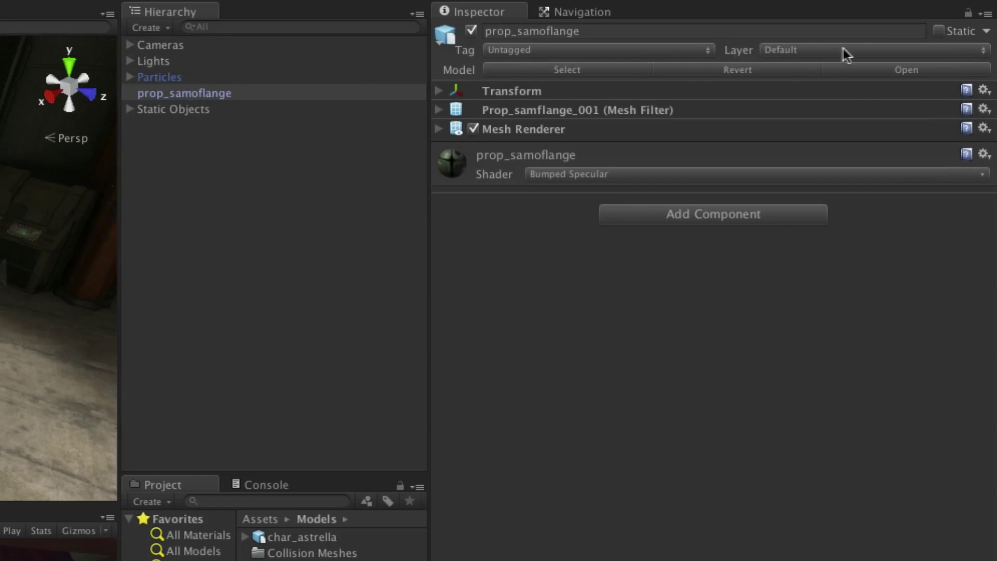
Set the sphere's Layer to Dynamic Objects and tick Use Light Probes on its Mesh Renderer
{"action": "left_click", "coordinate": [853, 48]}
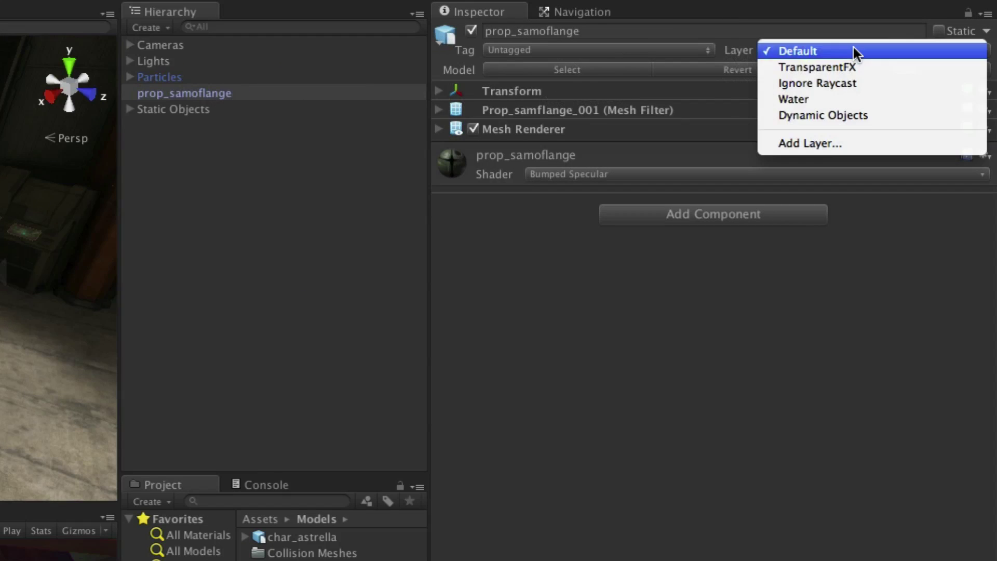
{"action": "left_click", "coordinate": [872, 117]}
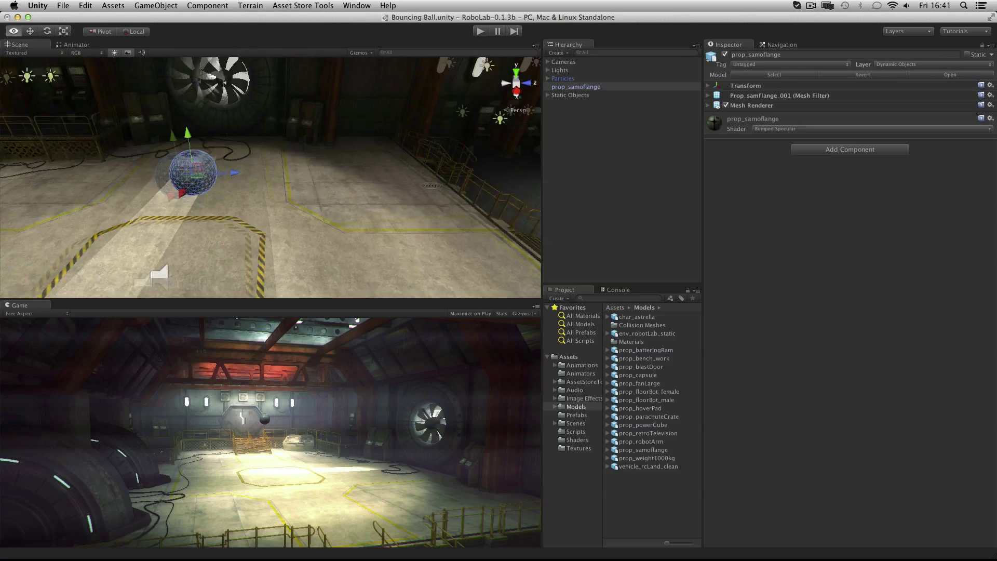
{"action": "left_click_drag", "start_coordinate": [364, 182], "coordinate": [519, 184], "text": "alt"}
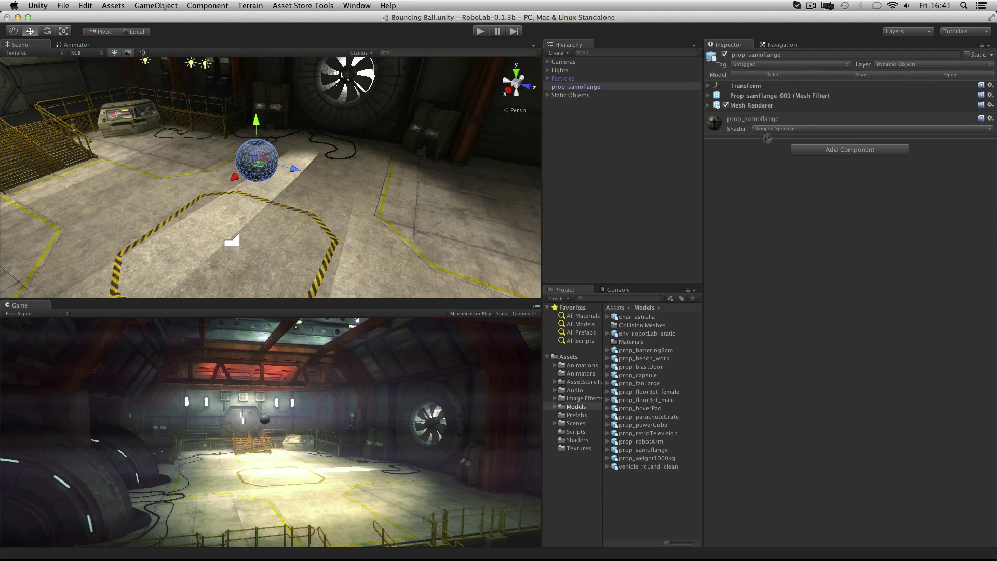
{"action": "left_click", "coordinate": [773, 107]}
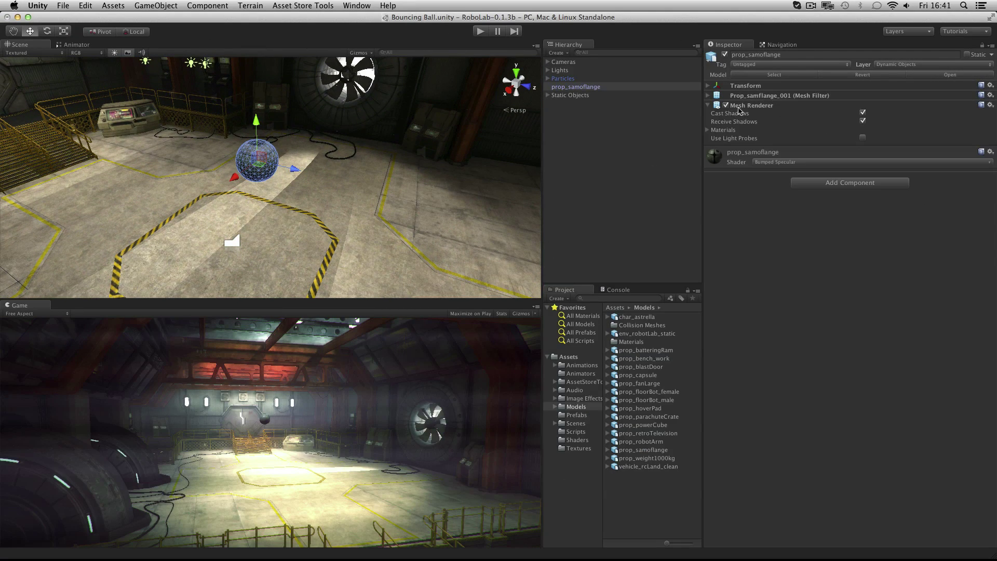
{"action": "left_click", "coordinate": [862, 137]}
{"action": "left_click_drag", "start_coordinate": [399, 161], "coordinate": [448, 161], "text": "alt"}
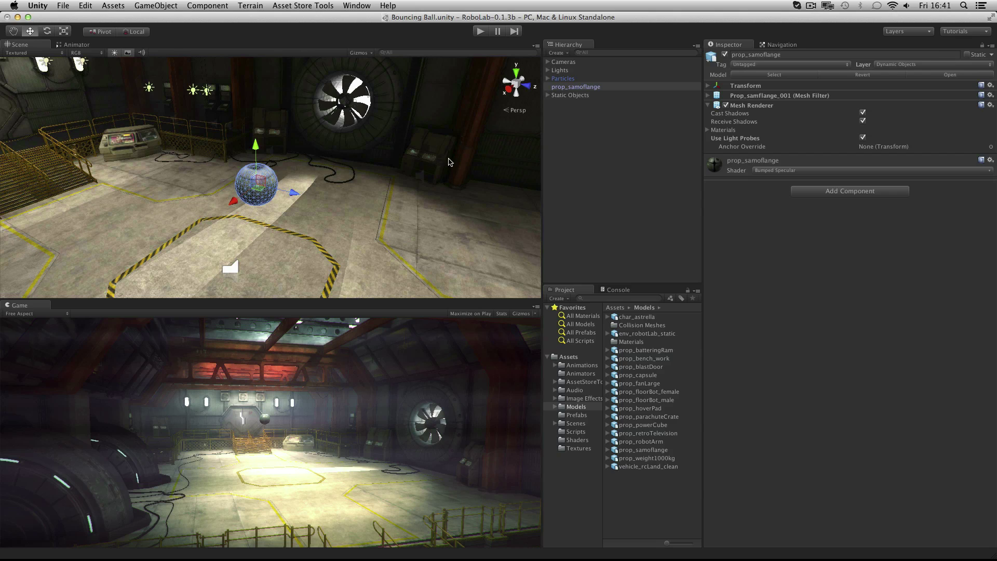
{"action": "left_click", "coordinate": [866, 192]}
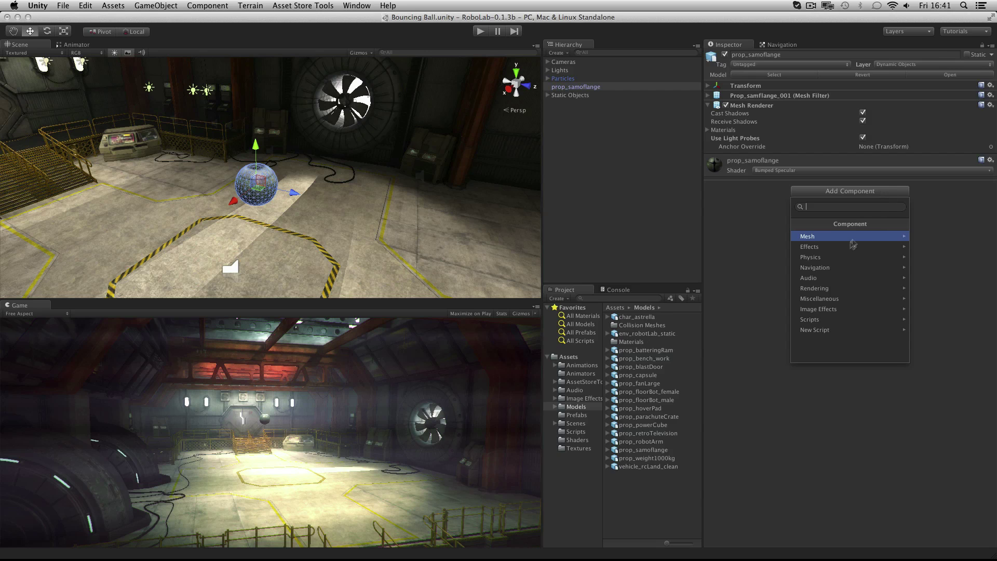
Add a Rigidbody component to the sphere
{"action": "left_click", "coordinate": [833, 258]}
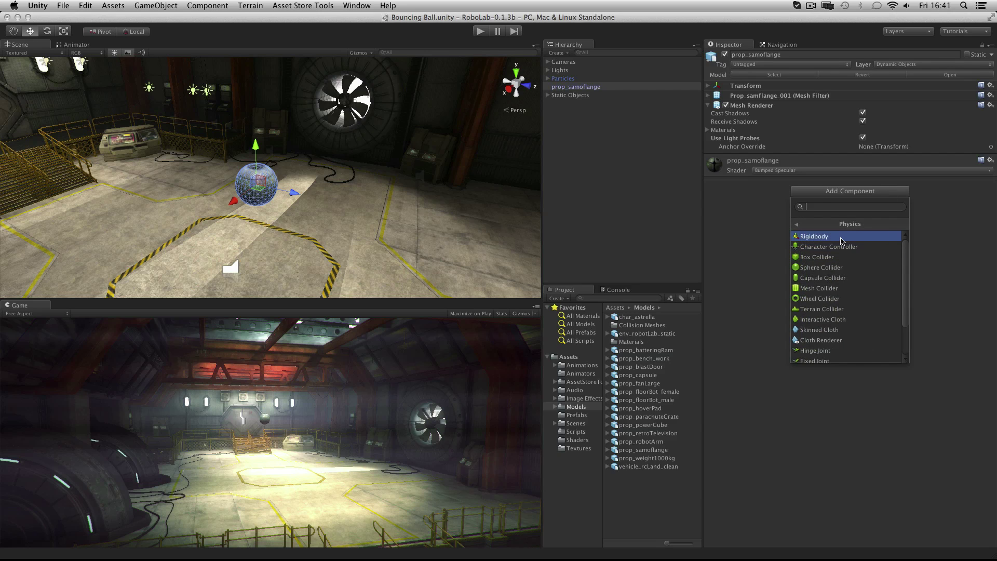
{"action": "left_click", "coordinate": [841, 239]}
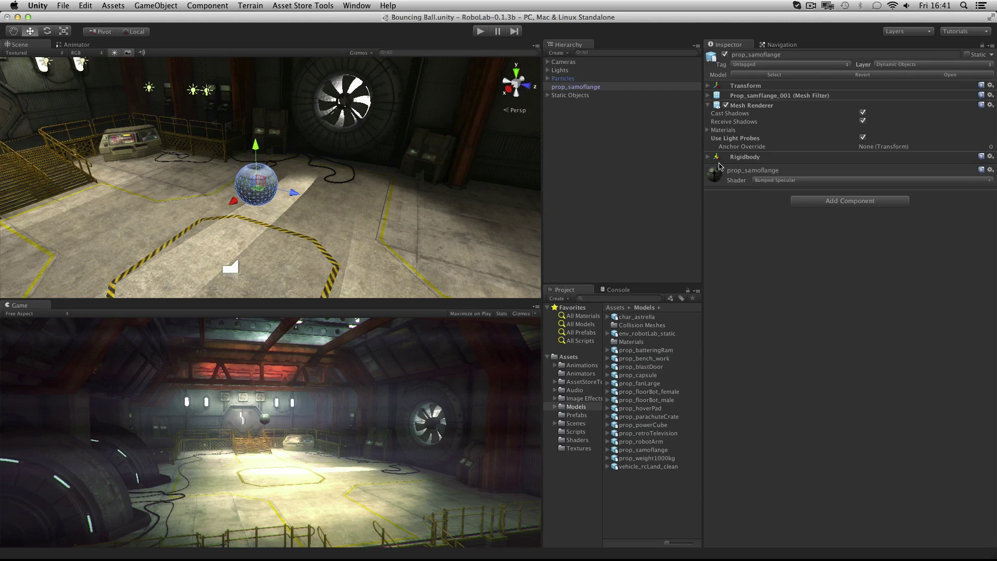
{"action": "left_click", "coordinate": [707, 156]}
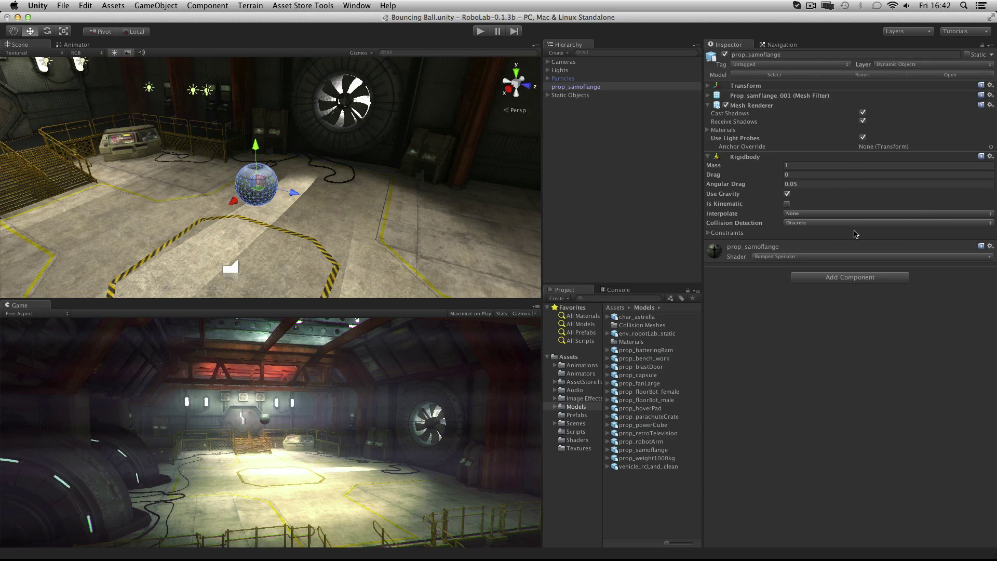
Add a Sphere Collider to the sphere and orbit the view toward the stairs
{"action": "left_click", "coordinate": [848, 279]}
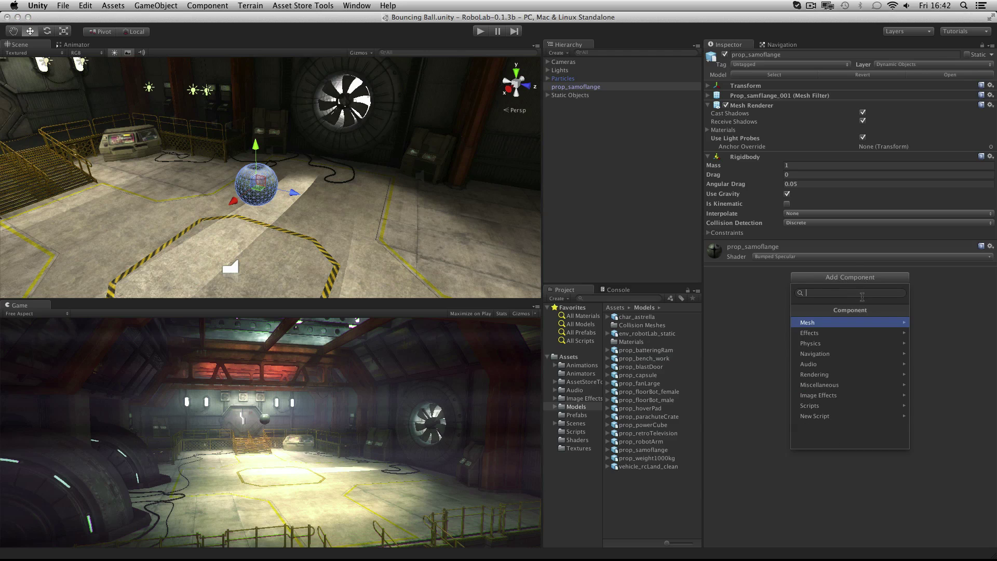
{"action": "left_click", "coordinate": [829, 342]}
{"action": "left_click", "coordinate": [829, 355]}
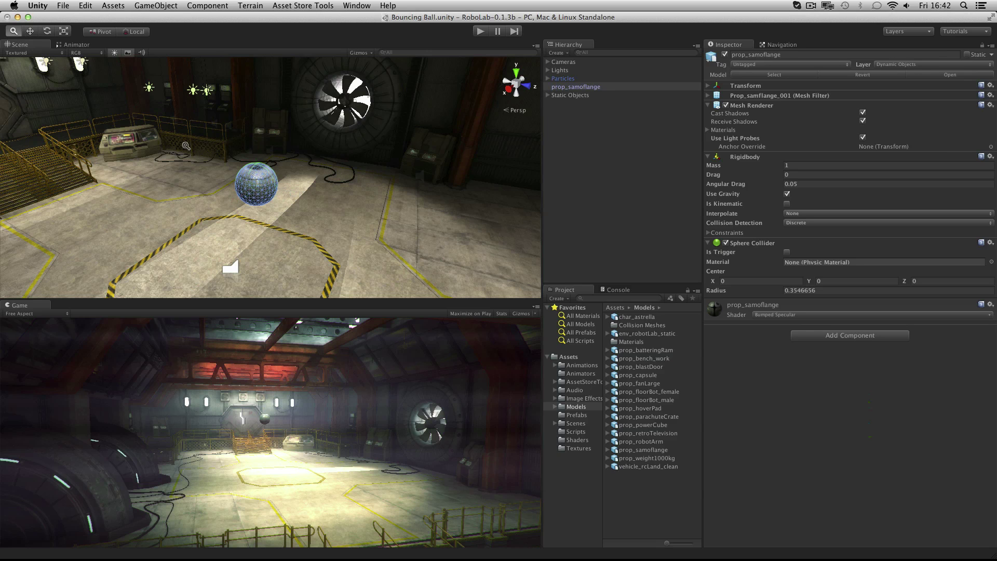
{"action": "mouse_move", "coordinate": [186, 148]}
{"action": "right_mouse_down", "text": "alt"}
{"action": "mouse_move", "coordinate": [278, 146]}
{"action": "mouse_move", "coordinate": [291, 172]}
{"action": "right_mouse_up", "text": "alt"}
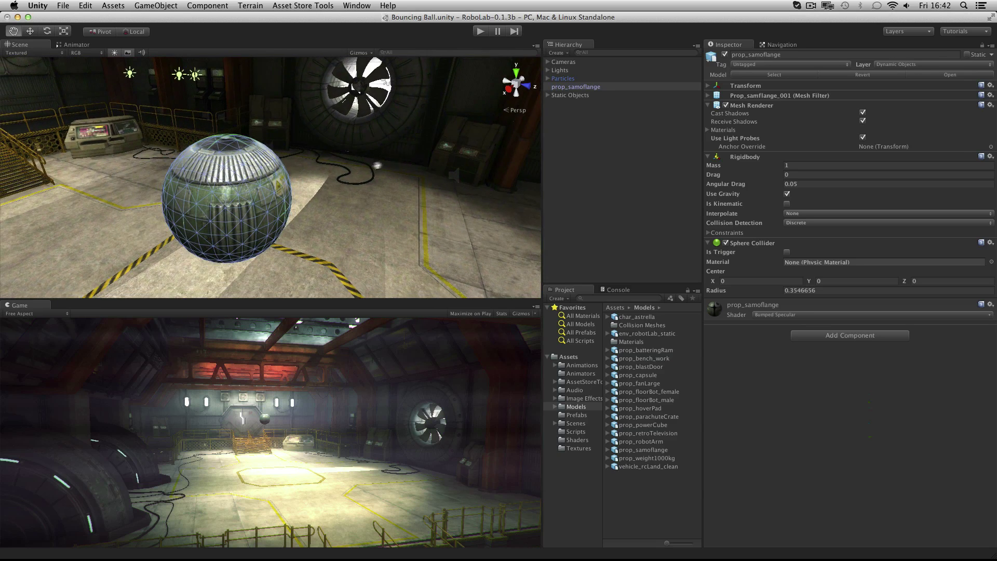
{"action": "left_click_drag", "start_coordinate": [290, 172], "coordinate": [307, 195], "text": "alt"}
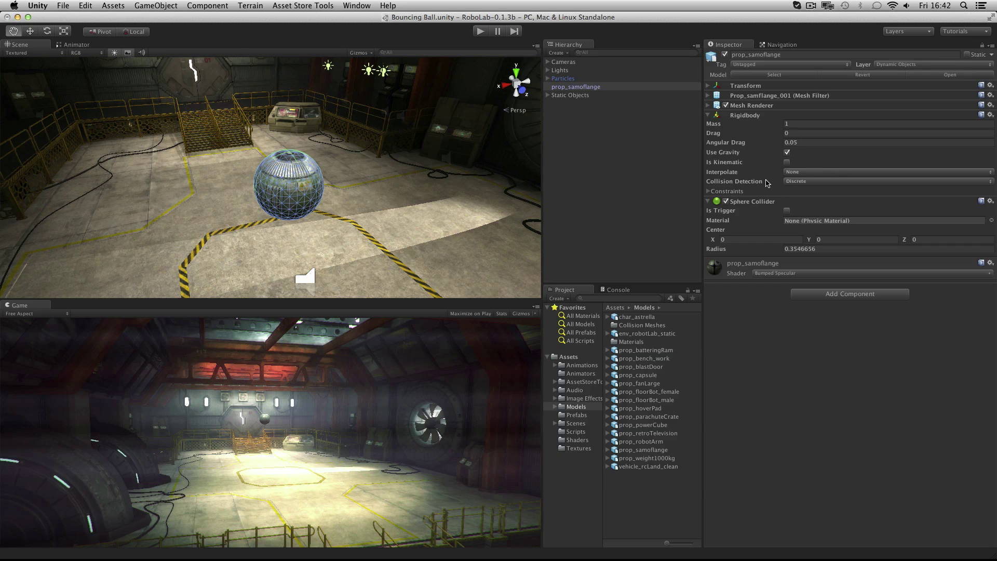
{"action": "left_click", "coordinate": [479, 33]}
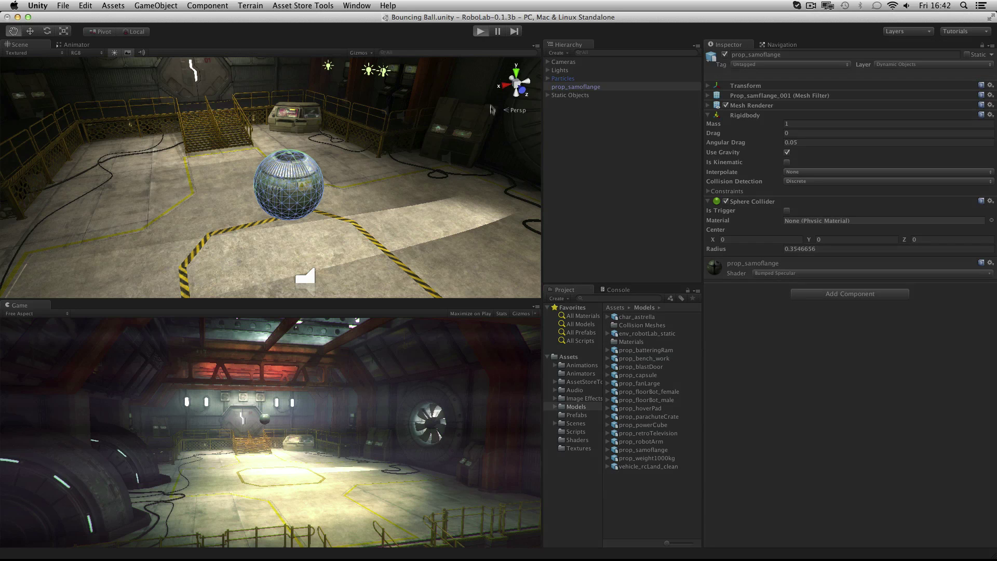
{"action": "left_click", "coordinate": [482, 32]}
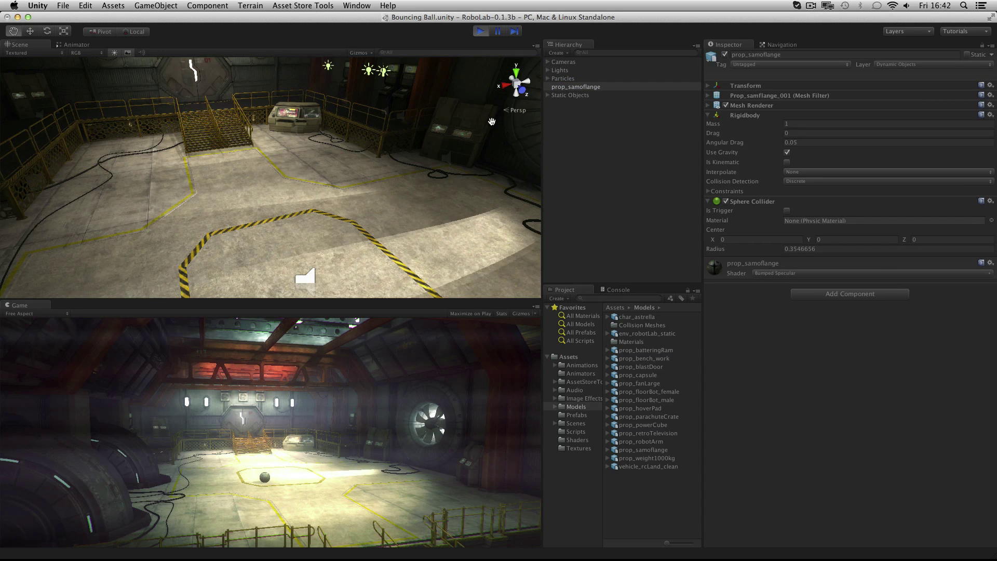
{"action": "left_click", "coordinate": [485, 32]}
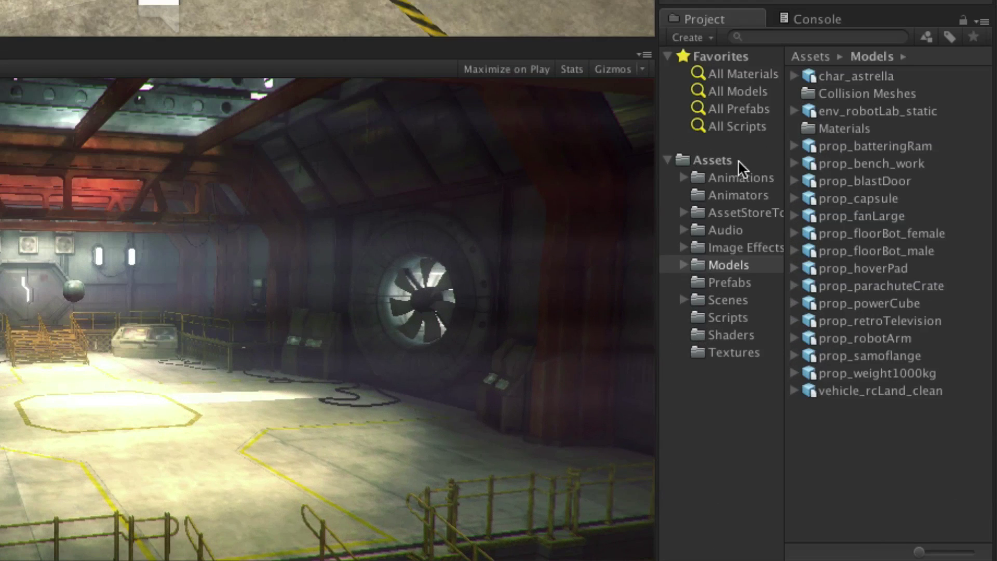
Create a folder named 'Physic Materials' in Assets
{"action": "left_click", "coordinate": [580, 358]}
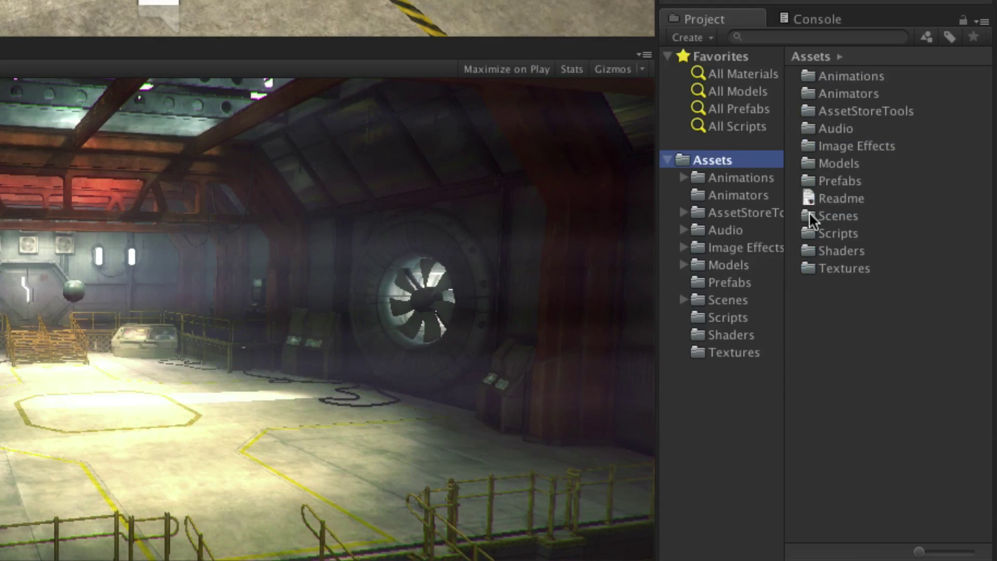
{"action": "left_click", "coordinate": [704, 35]}
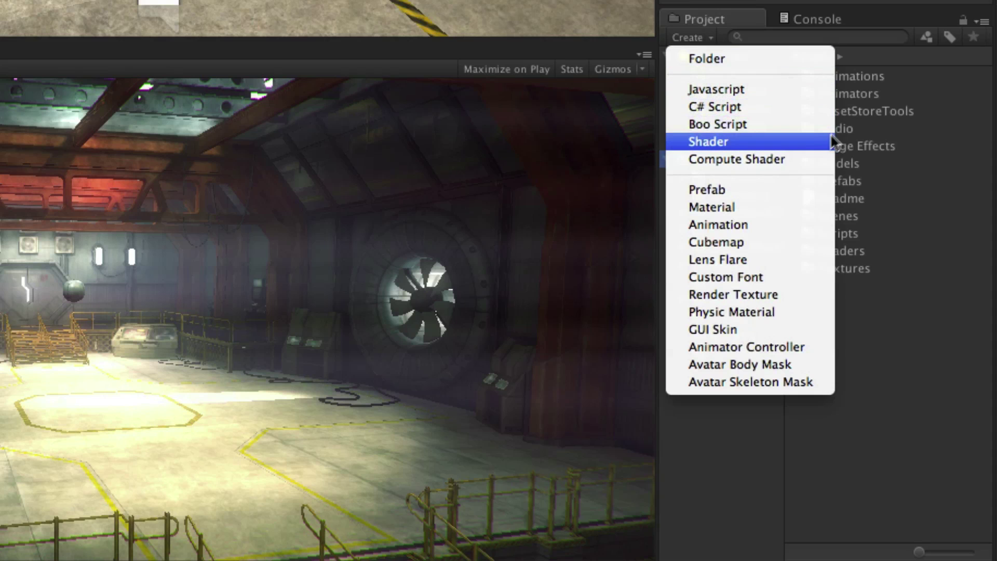
{"action": "left_click", "coordinate": [736, 57]}
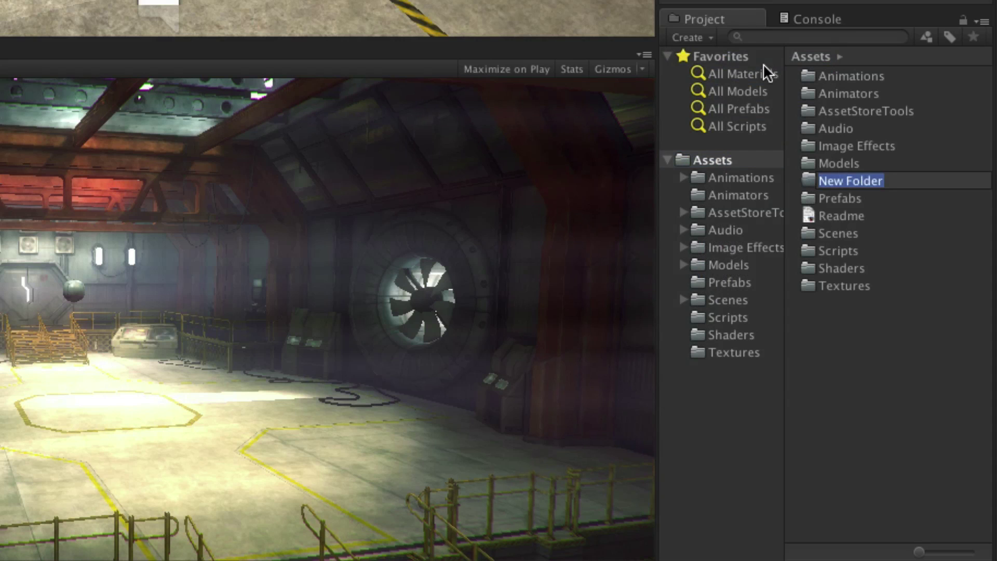
{"action": "type", "text": "Physic Materials"}
{"action": "key", "text": "Return"}
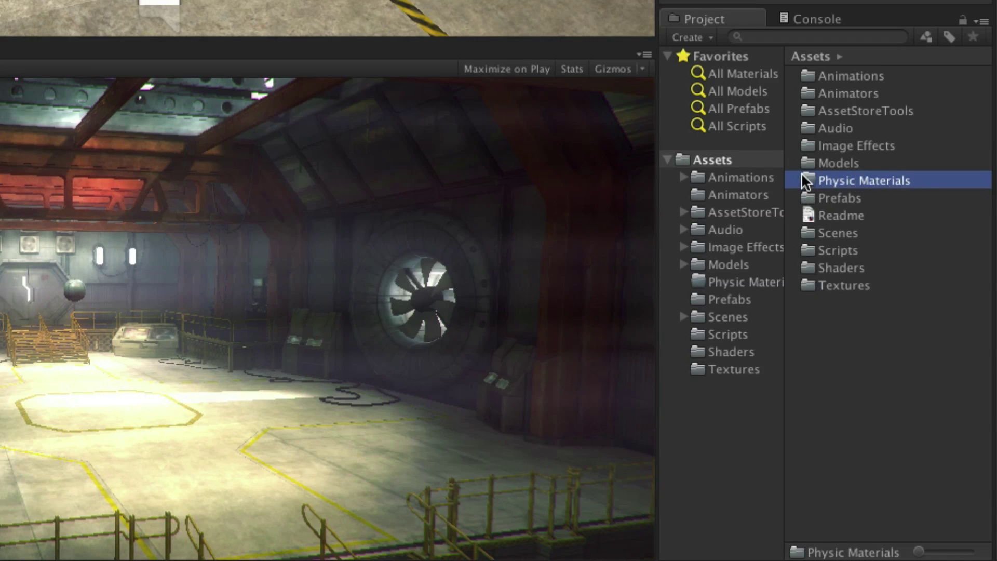
Create a physic material named 'Bouncy' inside that folder
{"action": "left_click", "coordinate": [704, 37]}
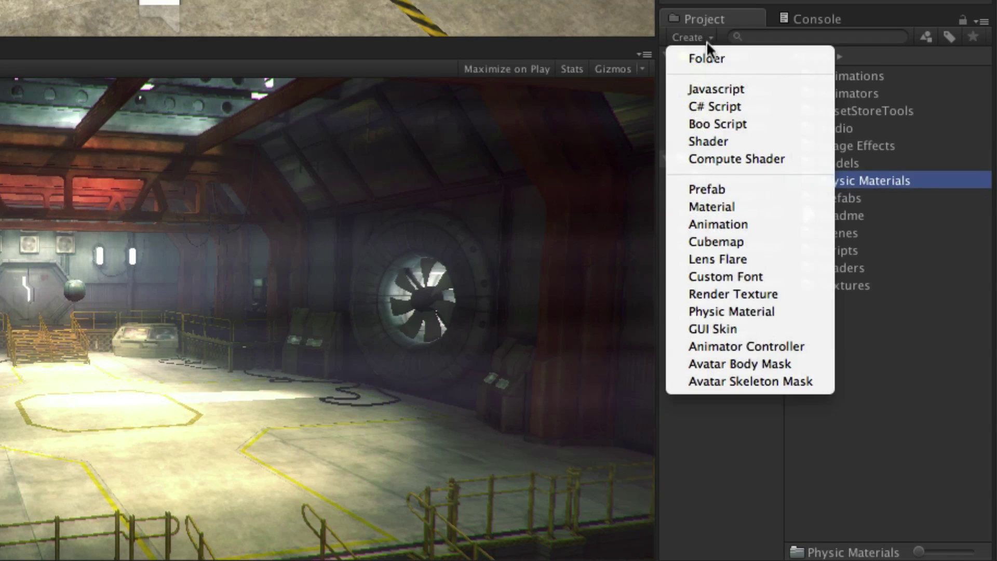
{"action": "left_click", "coordinate": [767, 314]}
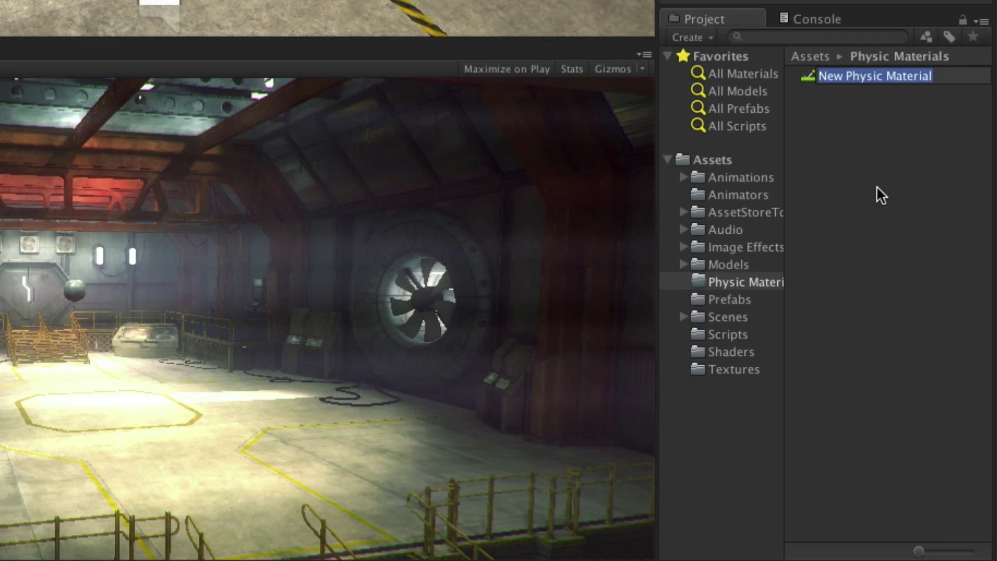
{"action": "type", "text": "Bounc"}
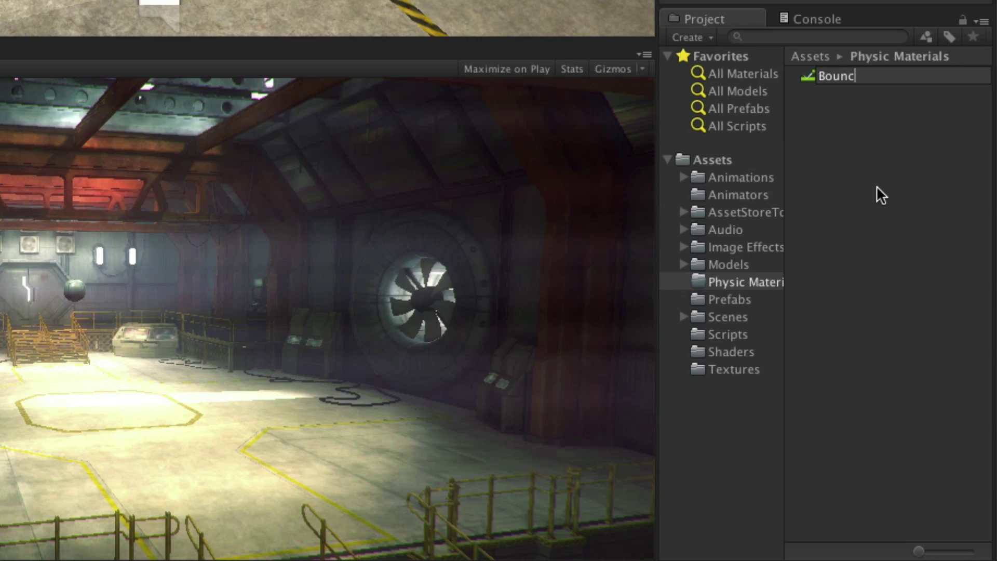
{"action": "type", "text": "y"}
{"action": "key", "text": "Return"}
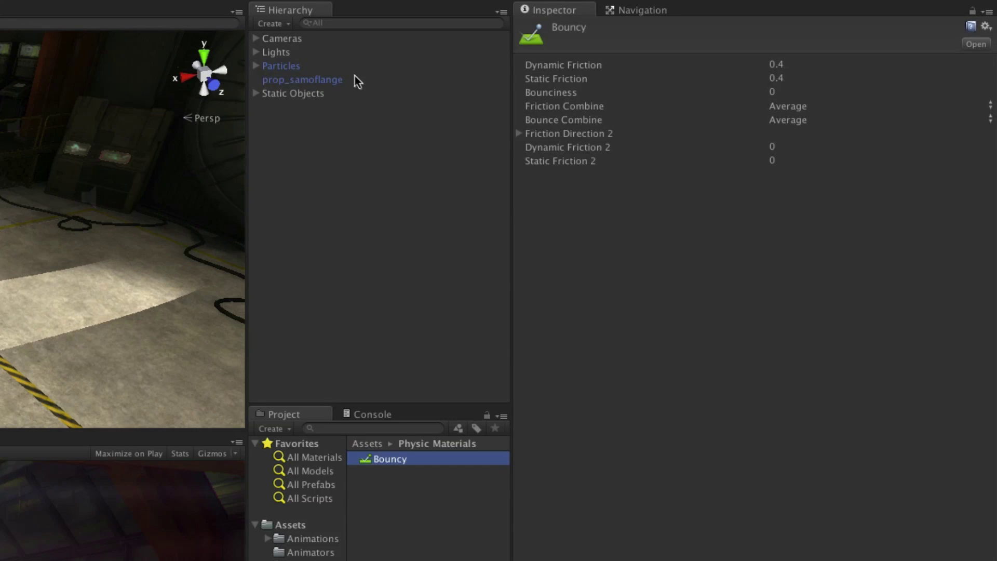
Assign Bouncy to prop_samoflange's Sphere Collider Material field and view Bouncy's settings
{"action": "left_click", "coordinate": [616, 89]}
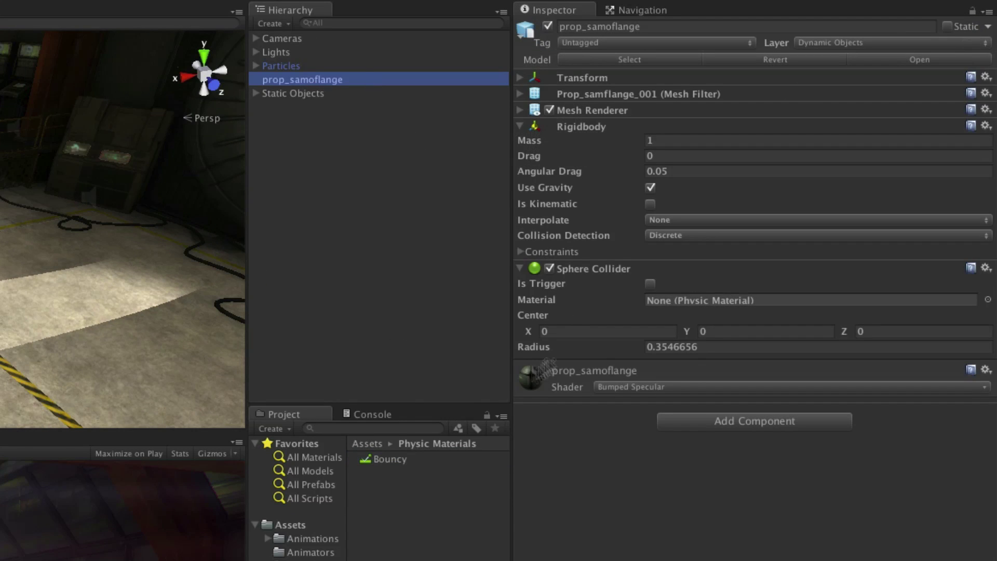
{"action": "left_click_drag", "start_coordinate": [367, 464], "coordinate": [712, 306]}
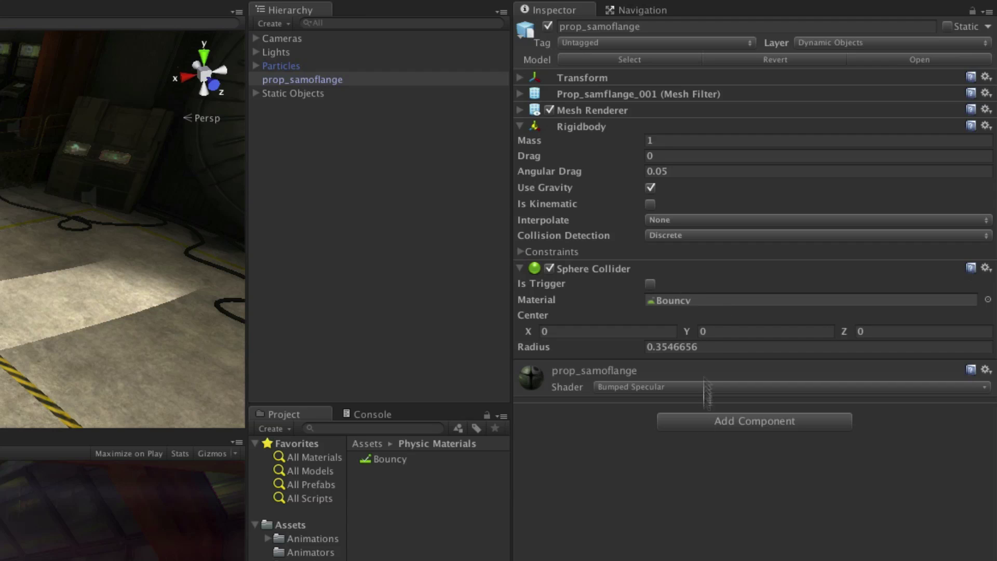
{"action": "left_click", "coordinate": [406, 460]}
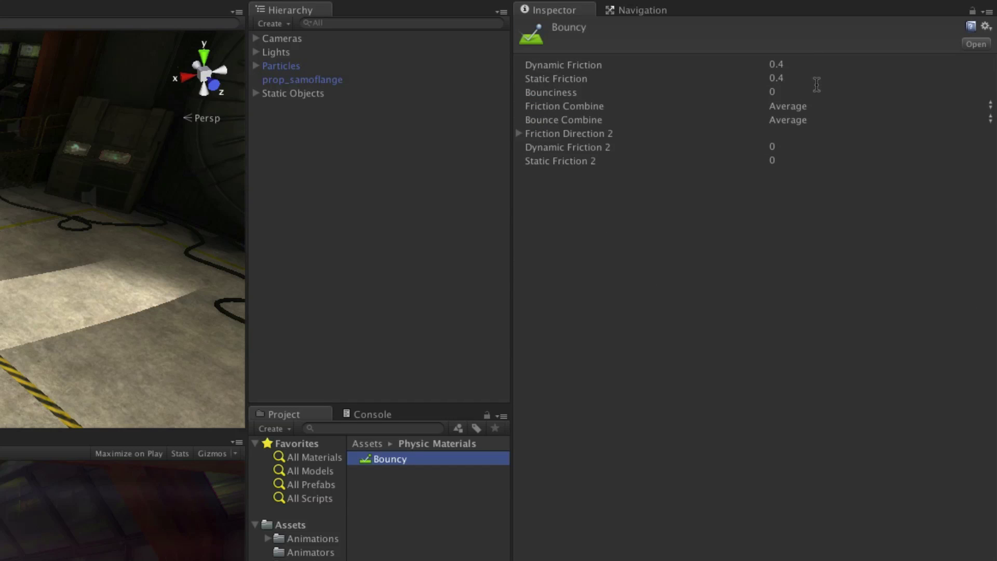
Set Bouncy's Bounciness to 0.8 and play-test the scene once
{"action": "left_click", "coordinate": [761, 92]}
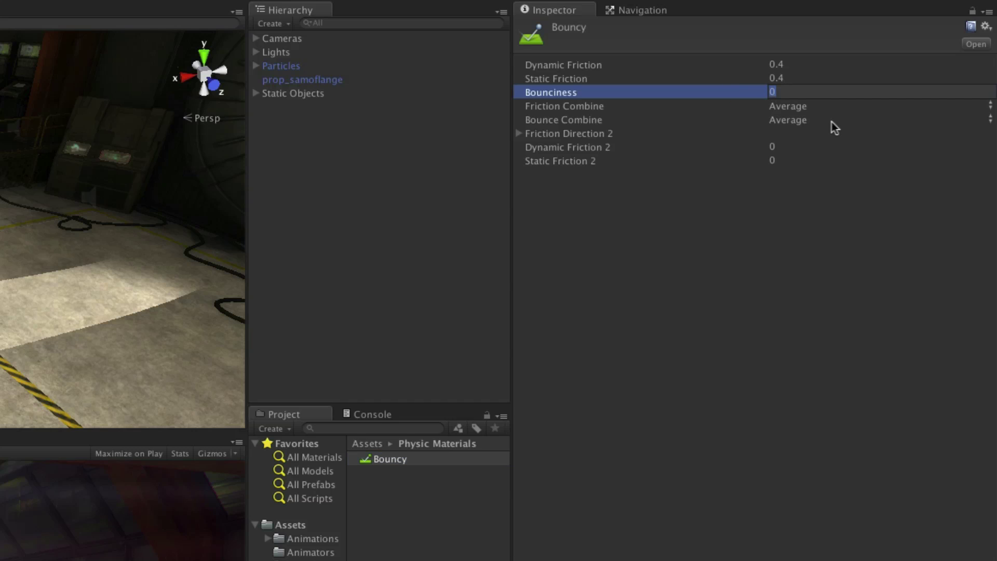
{"action": "type", "text": "0.8"}
{"action": "key", "text": "Return"}
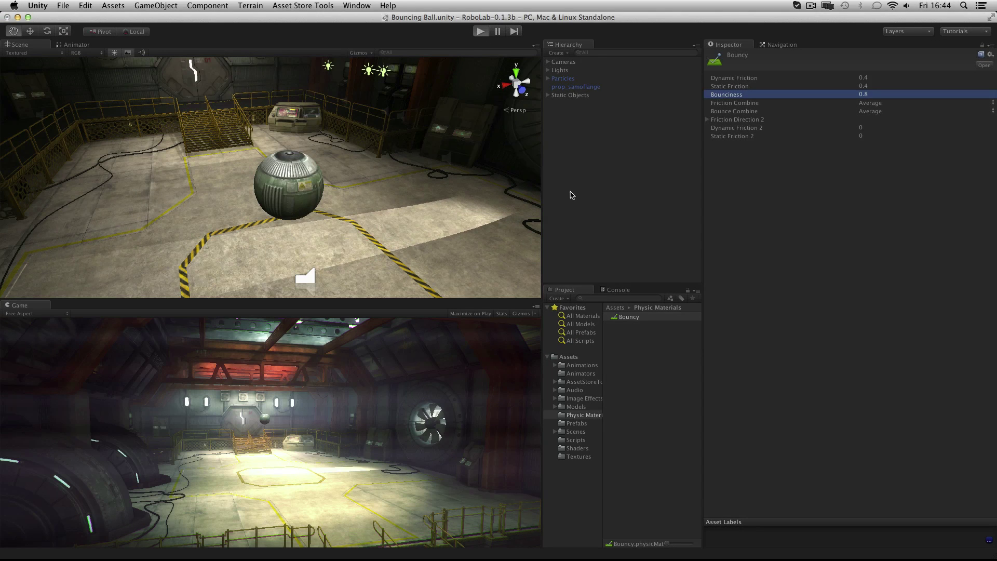
{"action": "key", "text": "super+p"}
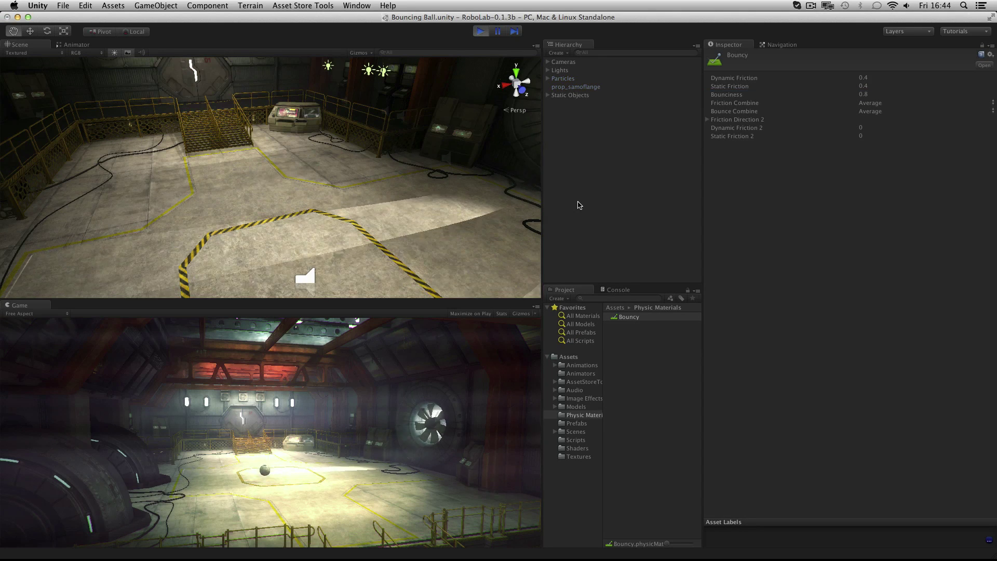
{"action": "left_click", "coordinate": [481, 32]}
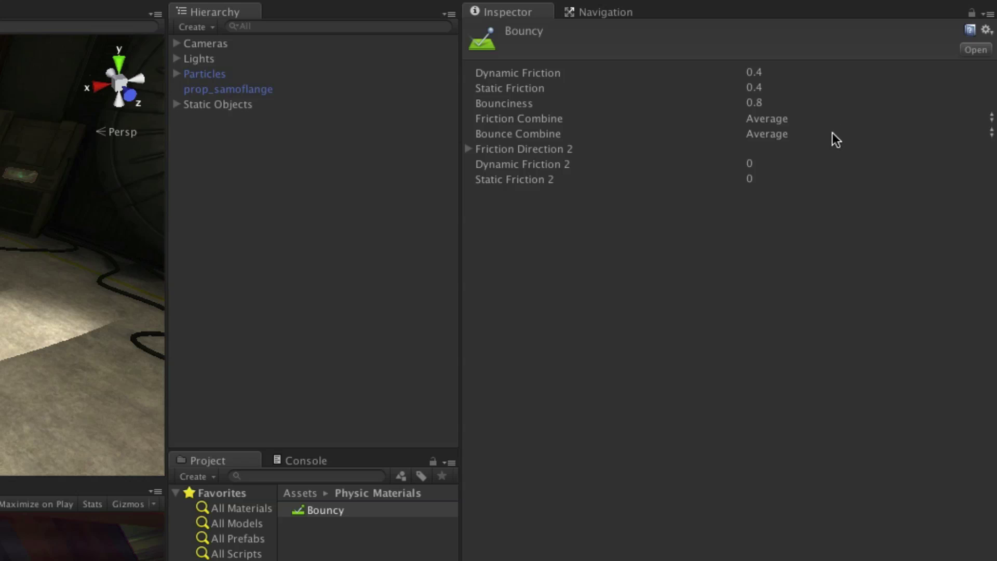
Switch Bouncy's Bounce Combine to Maximum and play-test the bounce
{"action": "left_click", "coordinate": [795, 134]}
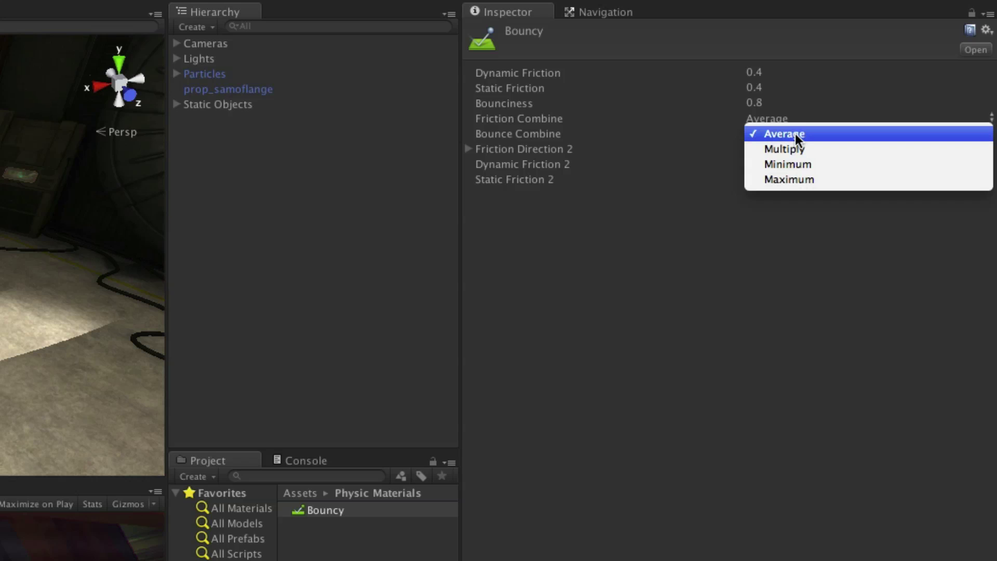
{"action": "left_click", "coordinate": [830, 179]}
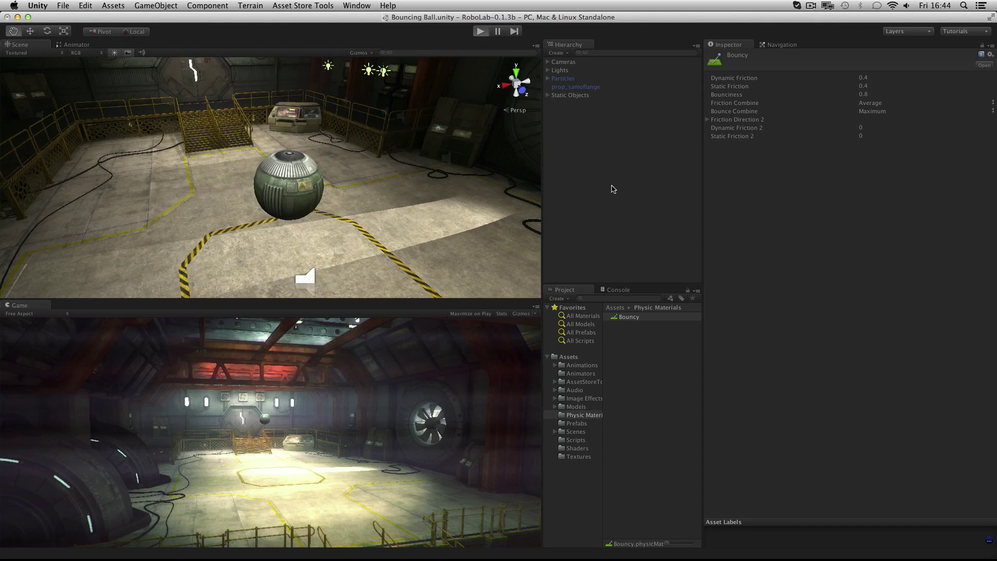
{"action": "key", "text": "super+p"}
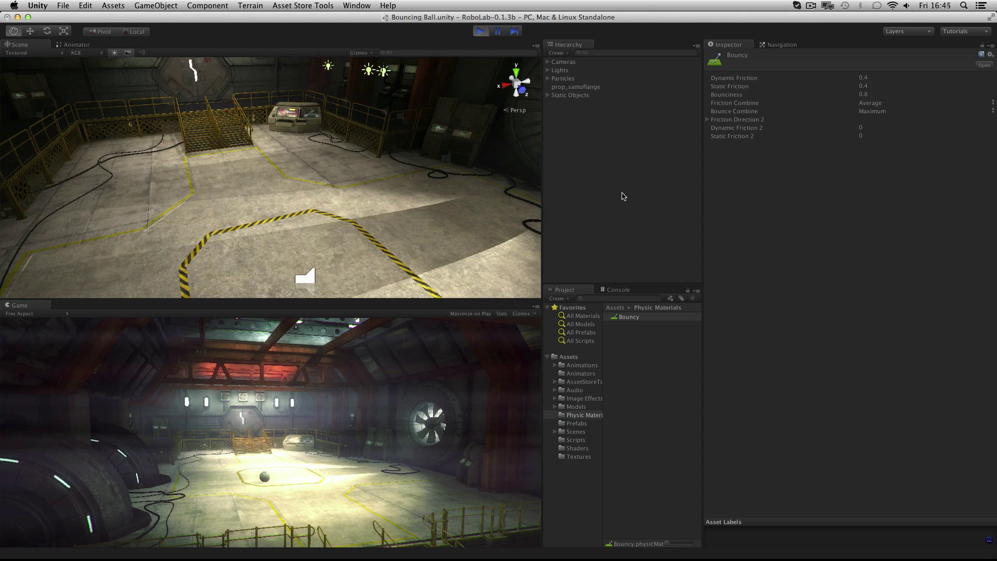
{"action": "key", "text": "super+p"}
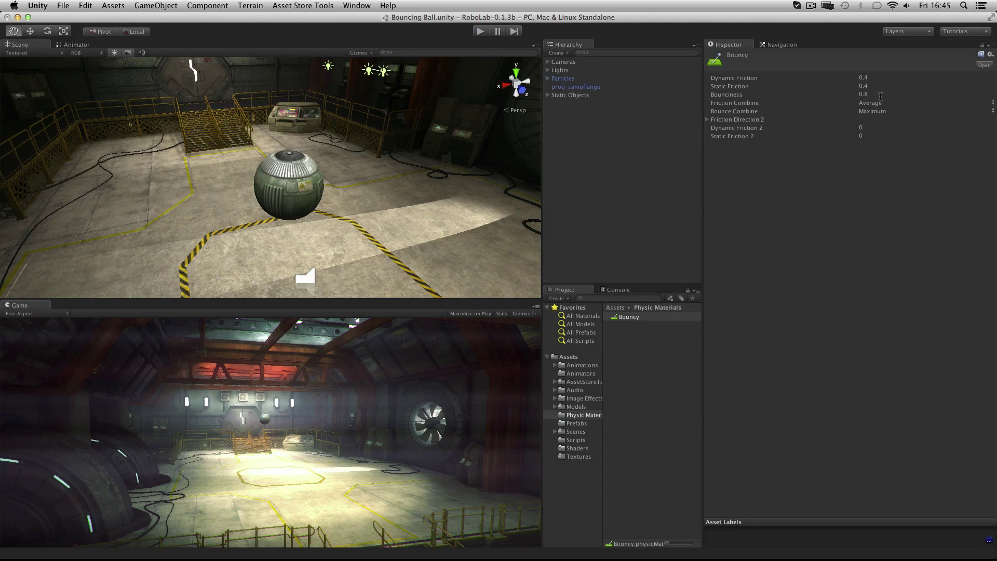
Raise Bouncy's Bounciness to 1
{"action": "left_click", "coordinate": [875, 94]}
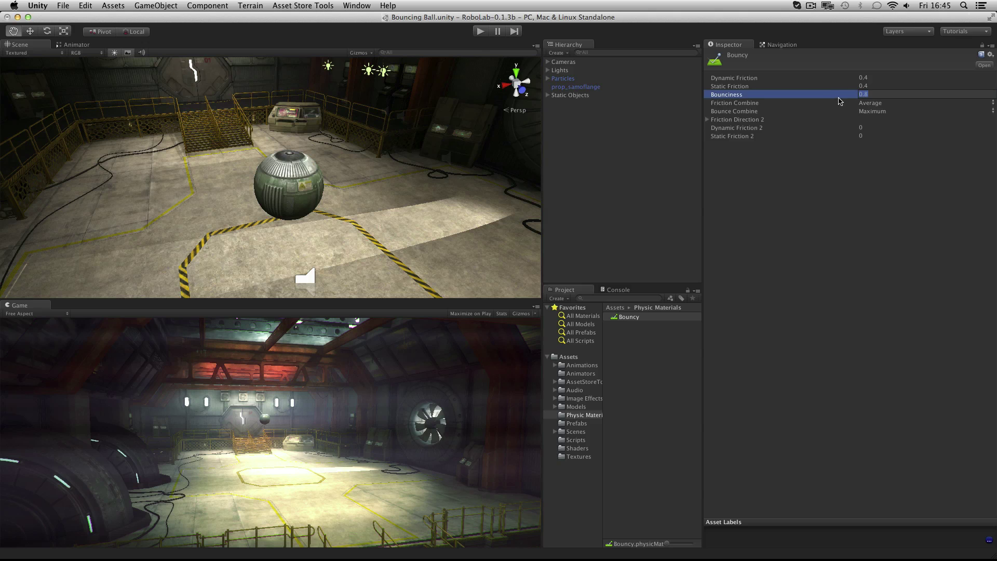
{"action": "type", "text": "1"}
{"action": "key", "text": "Return"}
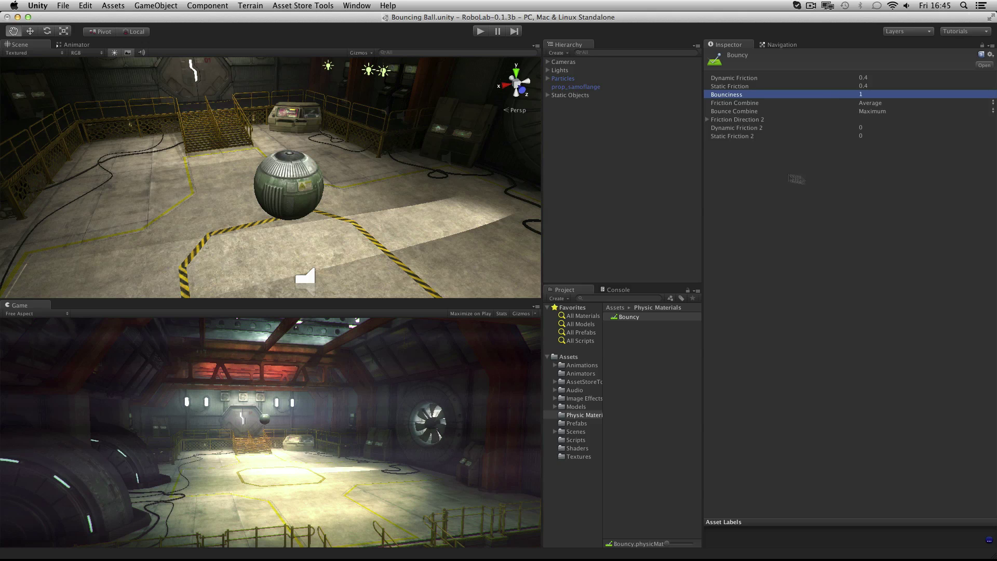
{"action": "mouse_move", "coordinate": [460, 155]}
{"action": "left_mouse_down", "text": "alt"}
{"action": "mouse_move", "coordinate": [394, 208]}
{"action": "mouse_move", "coordinate": [366, 182]}
{"action": "left_mouse_up", "text": "alt"}
Lift the ball with the Move tool until it floats near the hangar ceiling
{"action": "key", "text": "w"}
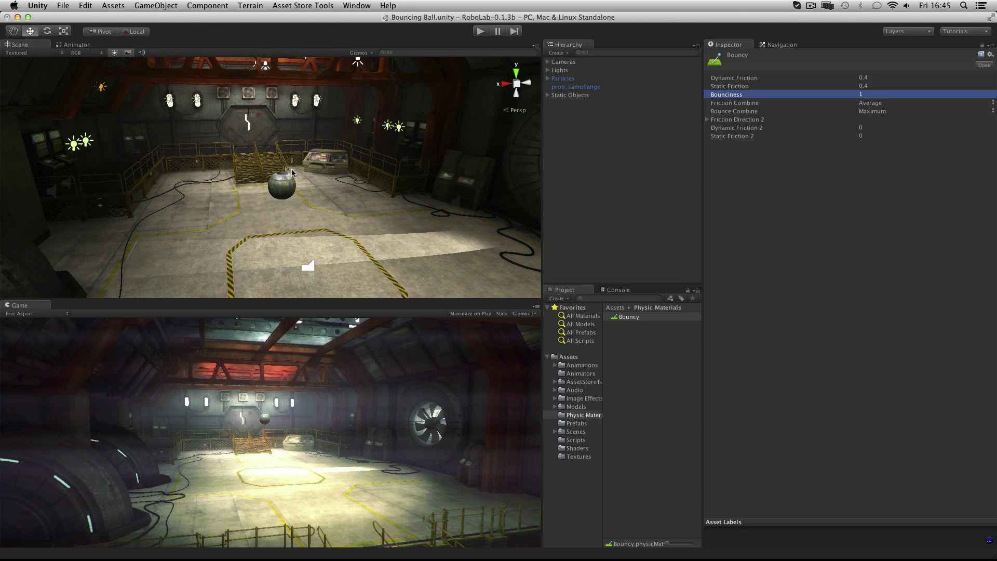
{"action": "left_click", "coordinate": [280, 185]}
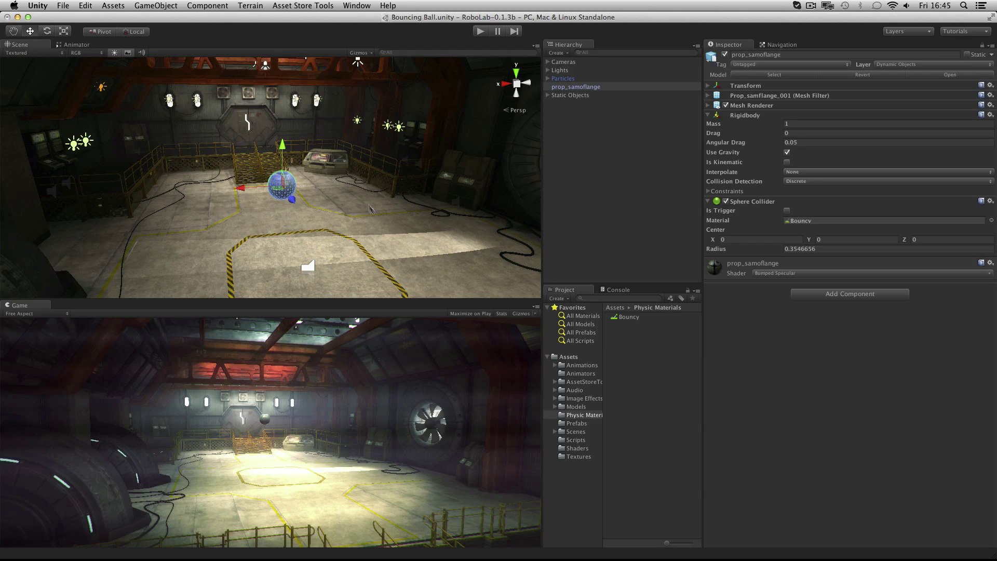
{"action": "left_click_drag", "start_coordinate": [281, 149], "coordinate": [283, 77]}
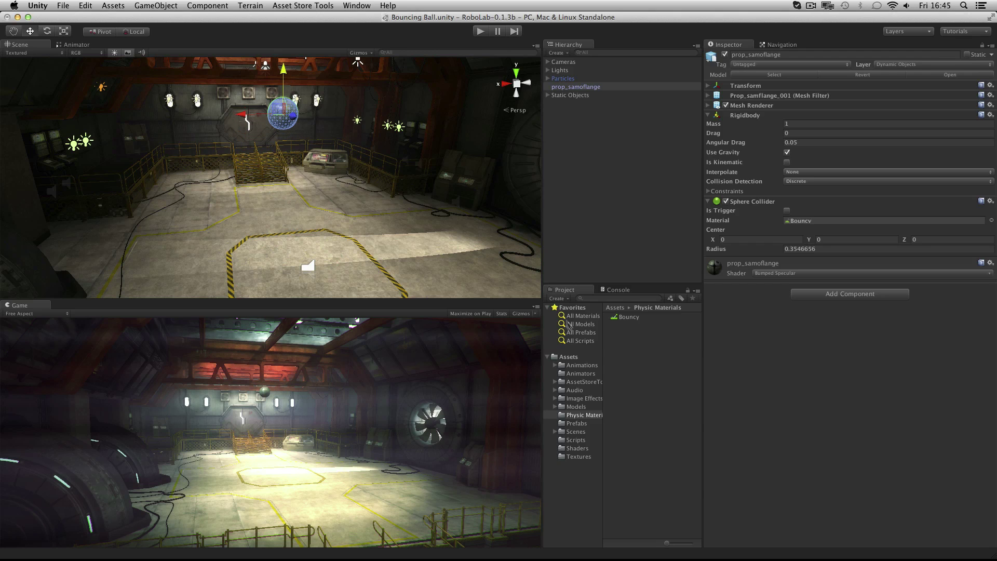
{"action": "left_click", "coordinate": [575, 406]}
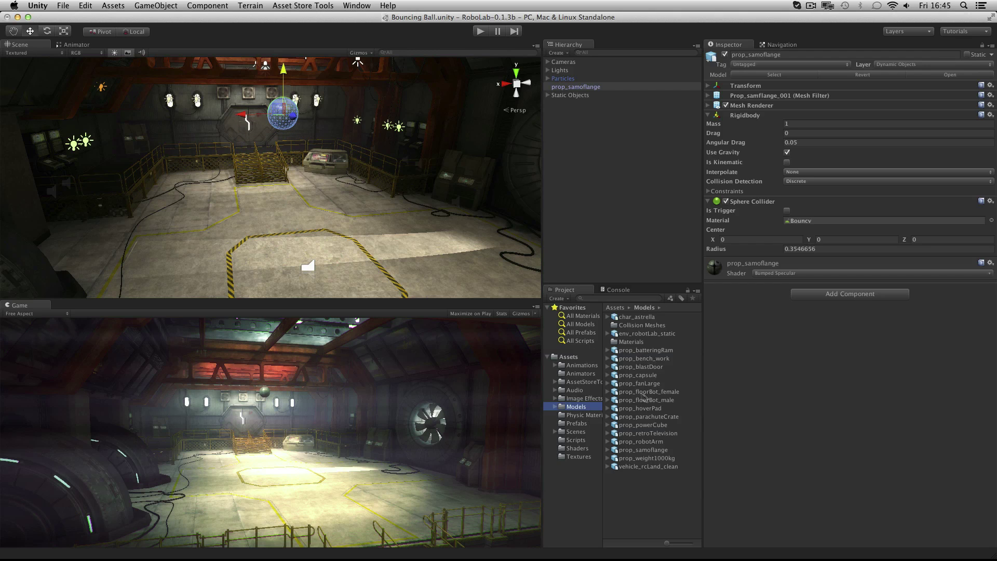
Place prop_bench_work on the hall floor, on the Dynamic Objects layer with light probes enabled
{"action": "left_click", "coordinate": [657, 358]}
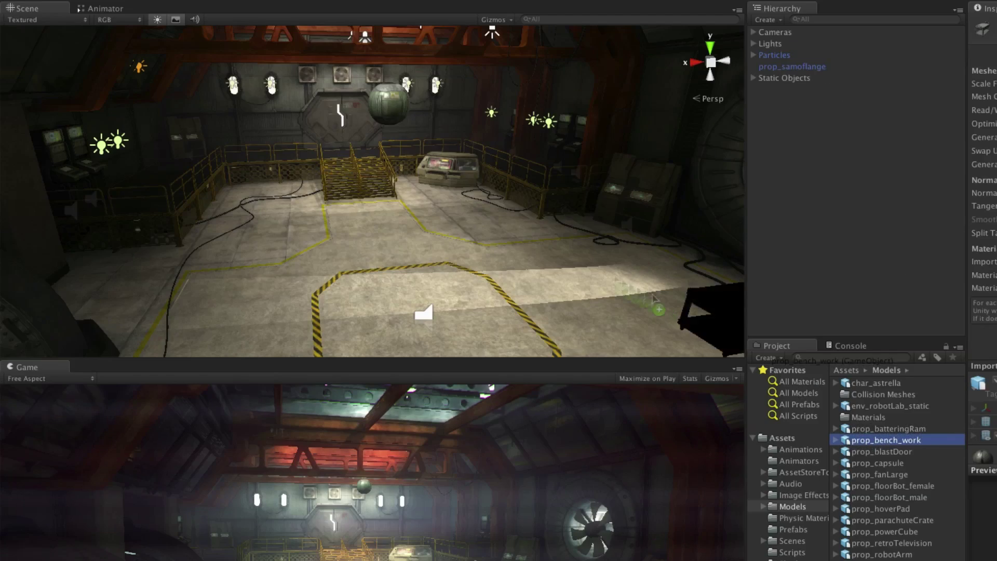
{"action": "left_click_drag", "start_coordinate": [883, 439], "coordinate": [415, 283]}
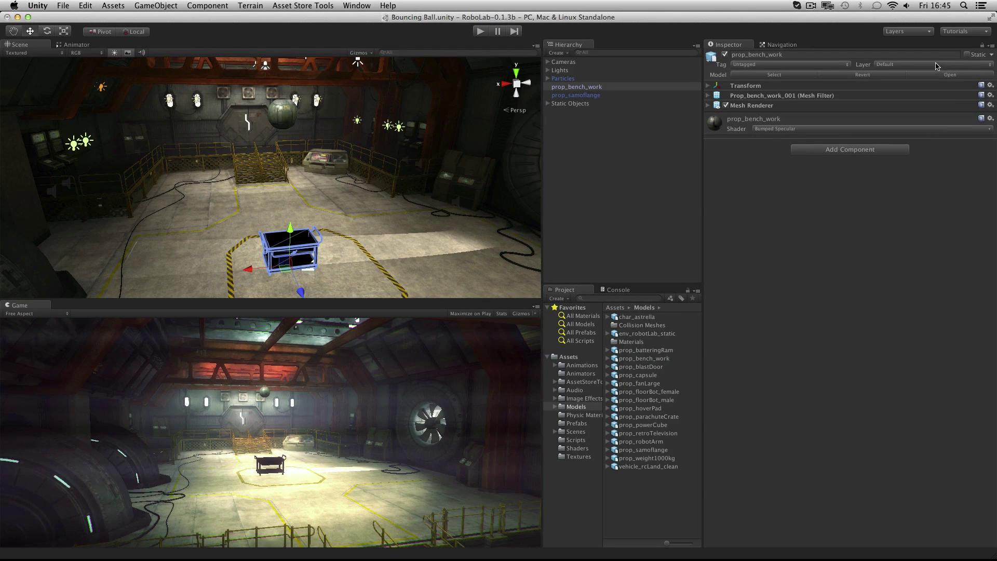
{"action": "left_click", "coordinate": [936, 66]}
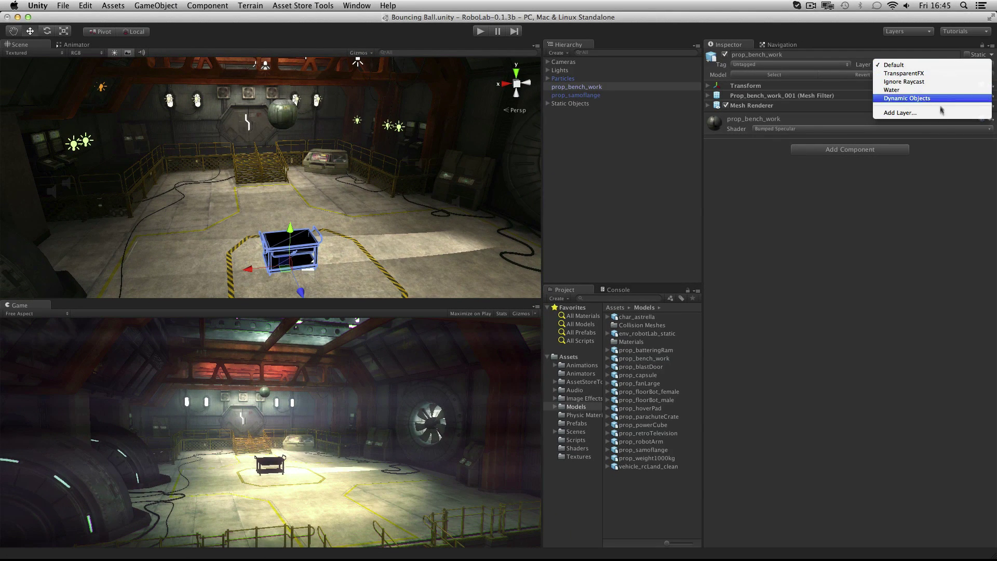
{"action": "left_click", "coordinate": [908, 98]}
{"action": "left_click", "coordinate": [745, 106]}
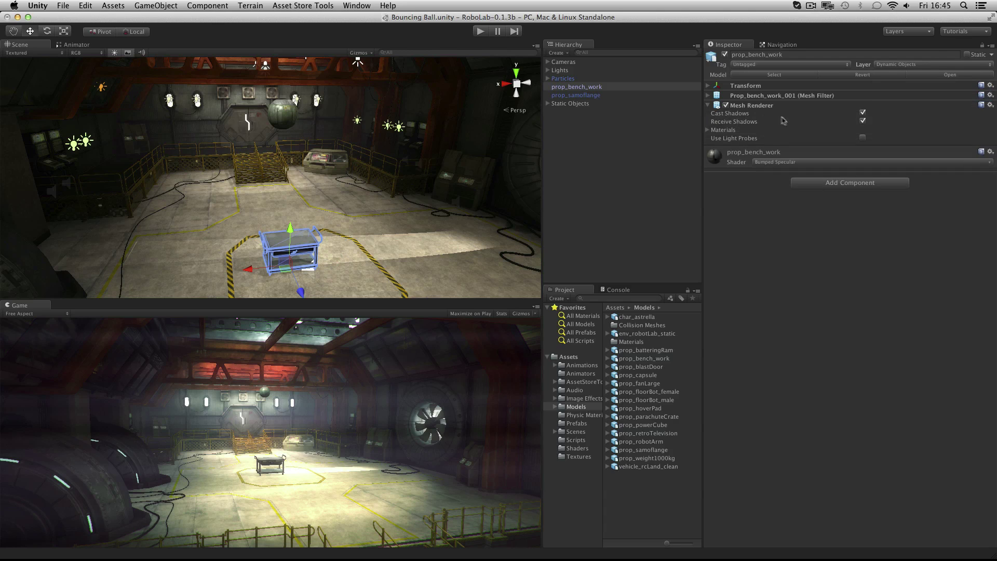
{"action": "left_click", "coordinate": [862, 138]}
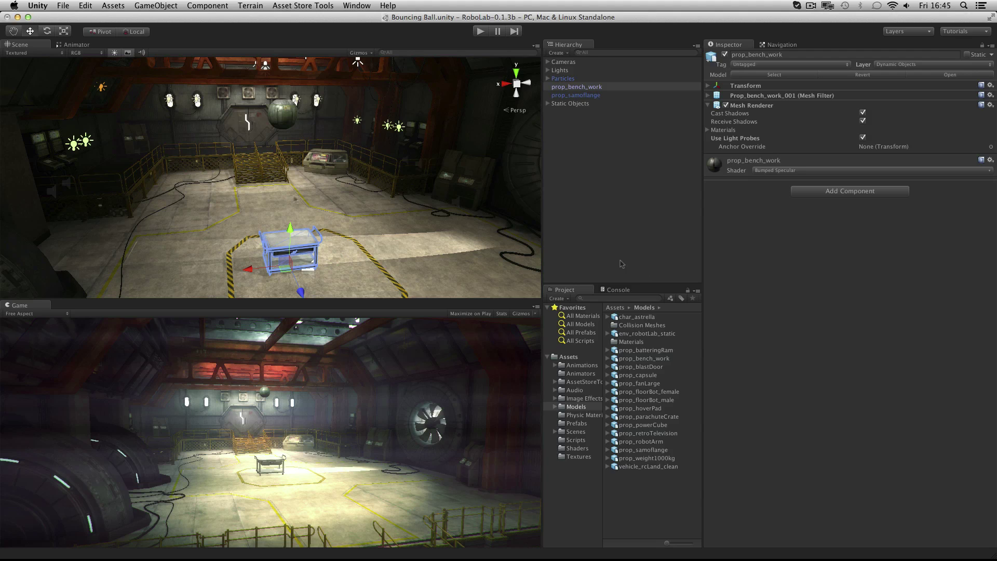
Add a Physics Box Collider to prop_bench_work, then frame and orbit around the bench
{"action": "left_click", "coordinate": [860, 194]}
{"action": "left_click", "coordinate": [831, 256]}
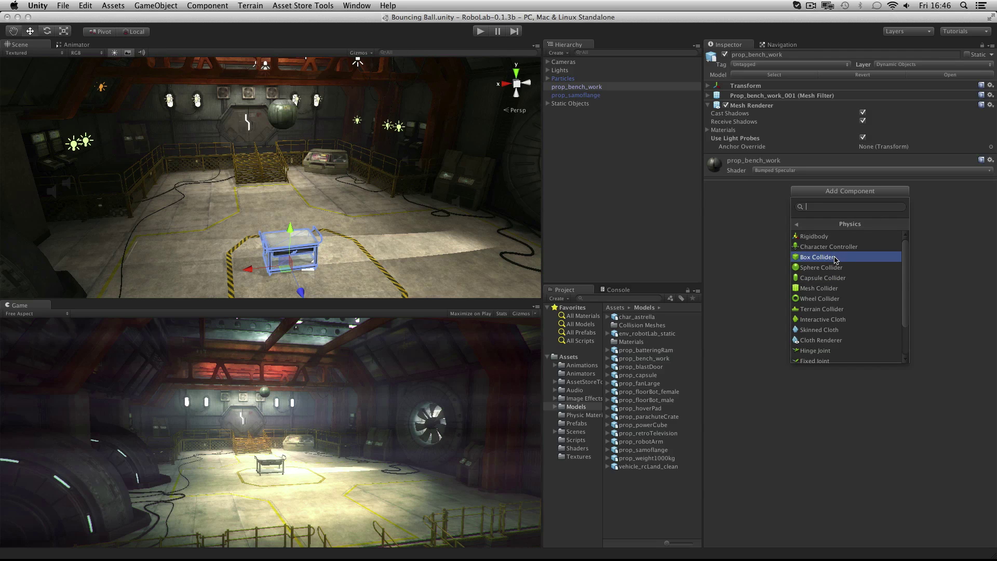
{"action": "left_click", "coordinate": [835, 257]}
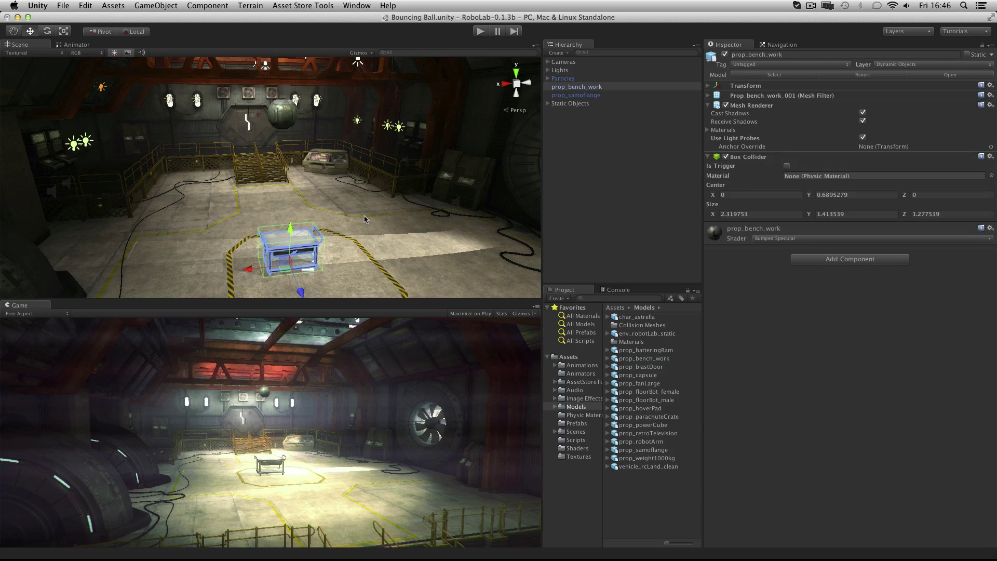
{"action": "key", "text": "f"}
{"action": "left_click_drag", "start_coordinate": [363, 178], "coordinate": [426, 221], "text": "alt"}
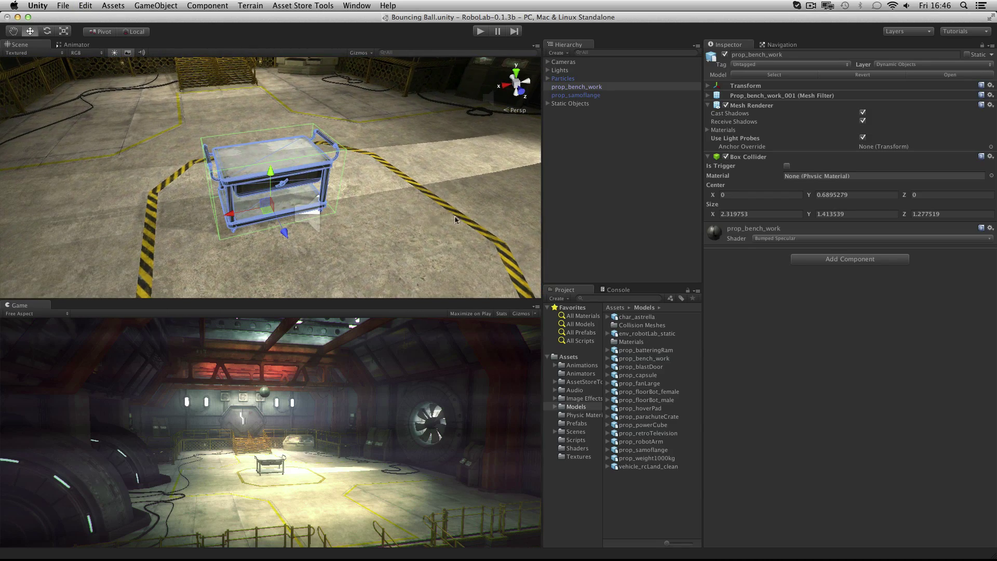
{"action": "mouse_move", "coordinate": [455, 219]}
{"action": "left_mouse_down", "text": "alt"}
{"action": "mouse_move", "coordinate": [312, 233]}
{"action": "mouse_move", "coordinate": [390, 172]}
{"action": "left_mouse_up", "text": "alt"}
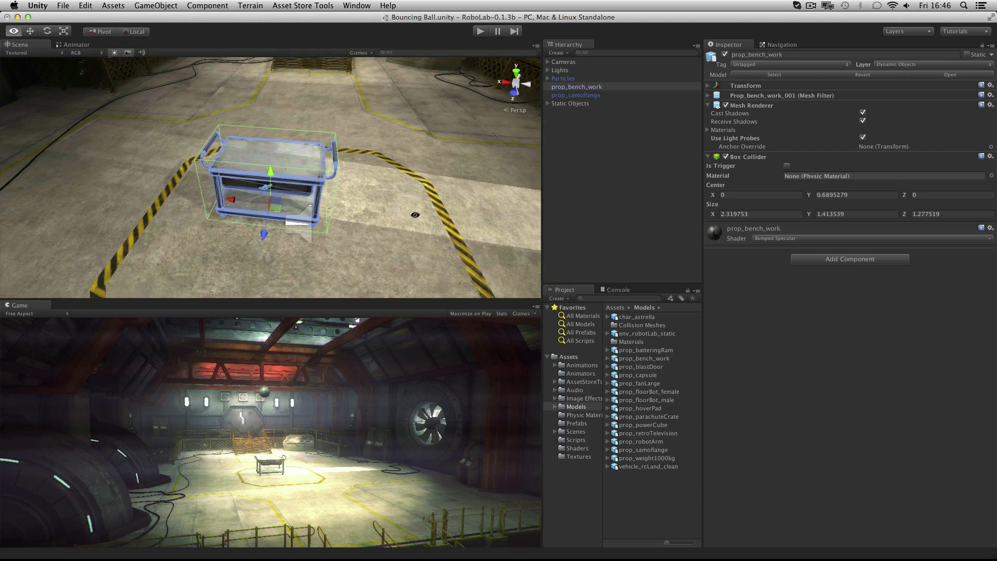
From a level side view, drag the collider's top handle down to about 1.19 tall
{"action": "left_click", "coordinate": [14, 33]}
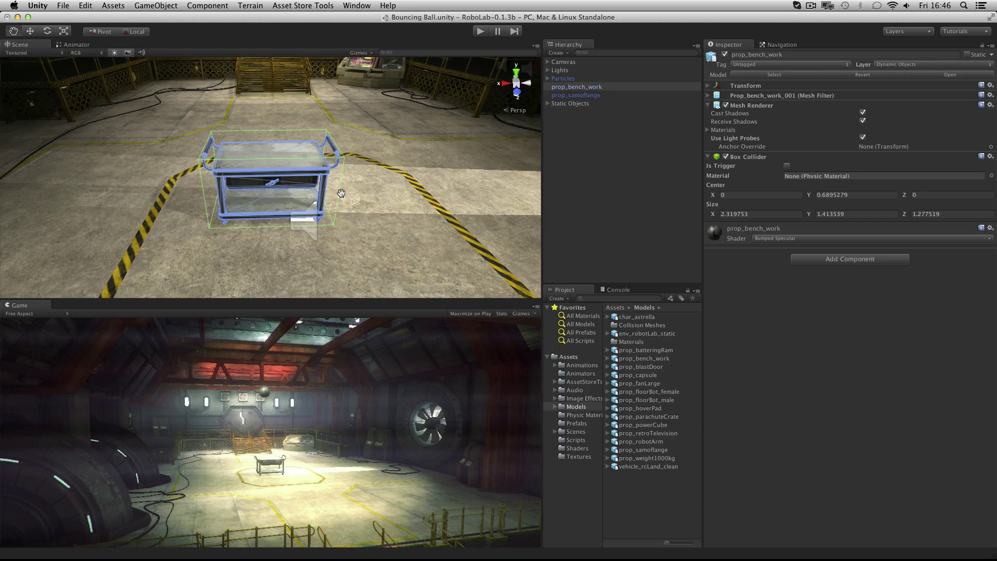
{"action": "key", "text": "shift"}
{"action": "mouse_move", "coordinate": [292, 213]}
{"action": "left_mouse_down", "text": "alt"}
{"action": "mouse_move", "coordinate": [291, 149]}
{"action": "mouse_move", "coordinate": [323, 155]}
{"action": "left_mouse_up", "text": "alt"}
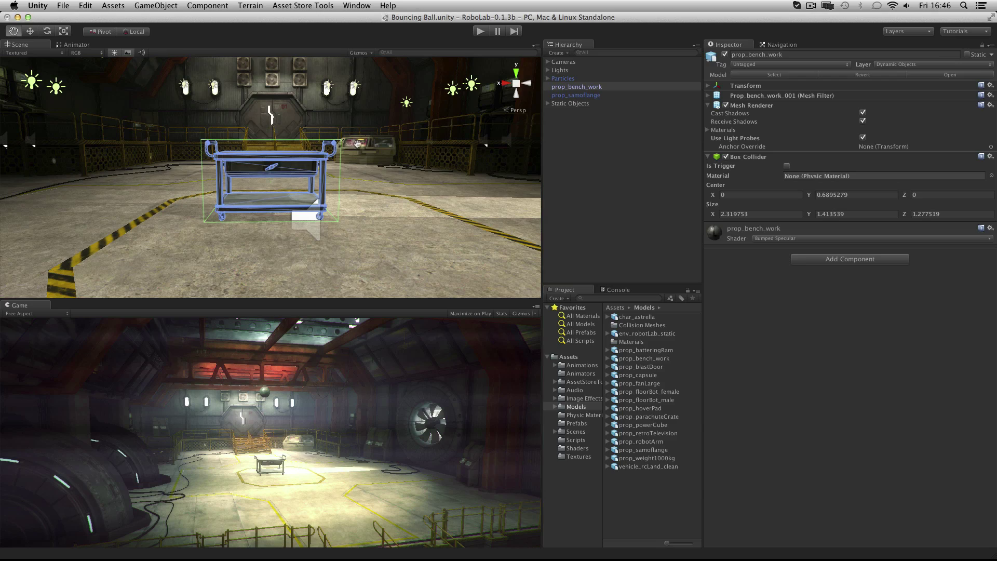
{"action": "mouse_move", "coordinate": [363, 143]}
{"action": "left_mouse_down", "text": "alt"}
{"action": "mouse_move", "coordinate": [338, 184]}
{"action": "mouse_move", "coordinate": [368, 186]}
{"action": "mouse_move", "coordinate": [280, 155]}
{"action": "mouse_move", "coordinate": [302, 186]}
{"action": "mouse_move", "coordinate": [319, 112]}
{"action": "left_mouse_up", "text": "alt"}
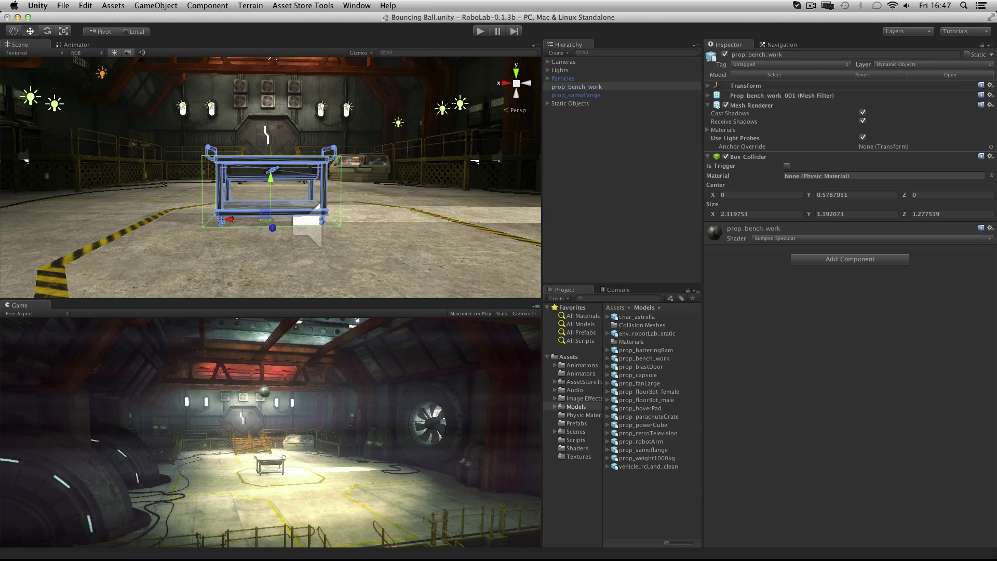
Zoom out to a top-down view of the bench and switch to the Rotate tool
{"action": "right_click_drag", "start_coordinate": [415, 179], "coordinate": [397, 185], "text": "alt"}
{"action": "mouse_move", "coordinate": [397, 183]}
{"action": "left_mouse_down", "text": "alt"}
{"action": "mouse_move", "coordinate": [308, 168]}
{"action": "mouse_move", "coordinate": [338, 161]}
{"action": "left_mouse_up", "text": "alt"}
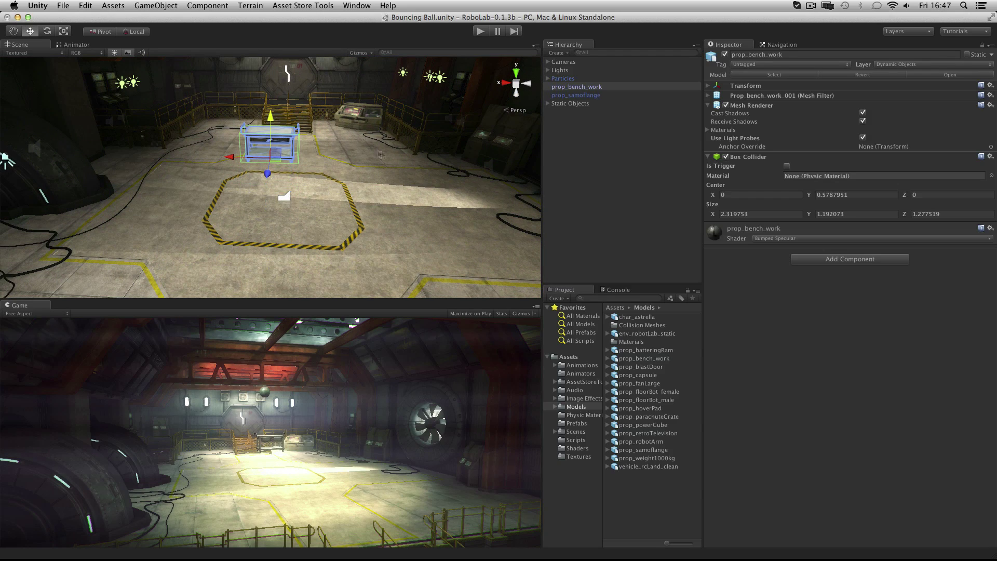
{"action": "mouse_move", "coordinate": [389, 152]}
{"action": "left_mouse_down", "text": "alt"}
{"action": "mouse_move", "coordinate": [384, 130]}
{"action": "mouse_move", "coordinate": [363, 172]}
{"action": "left_mouse_up", "text": "alt"}
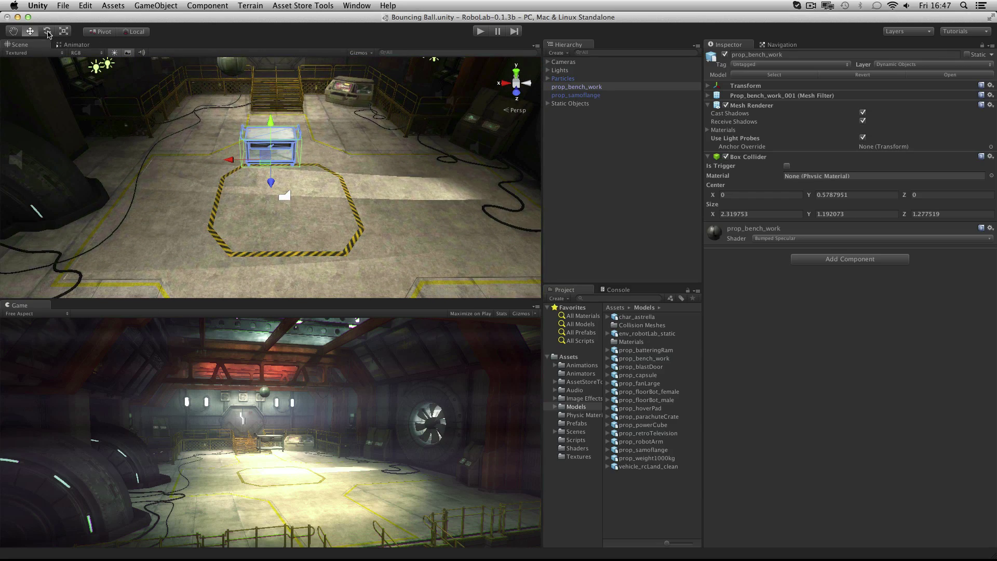
{"action": "left_click", "coordinate": [46, 32]}
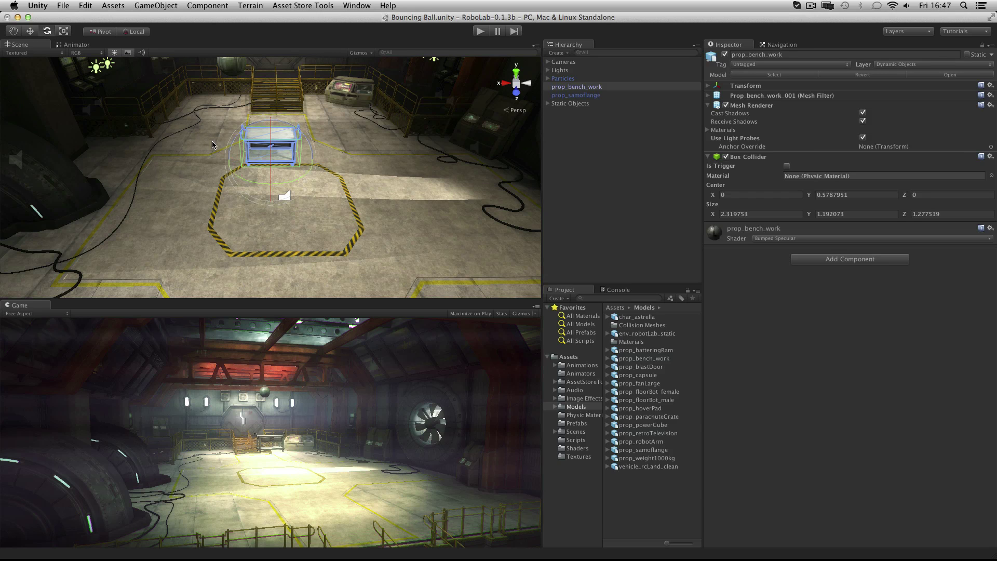
{"action": "mouse_move", "coordinate": [374, 140]}
{"action": "left_mouse_down", "text": "alt"}
{"action": "mouse_move", "coordinate": [277, 128]}
{"action": "mouse_move", "coordinate": [294, 153]}
{"action": "mouse_move", "coordinate": [301, 242]}
{"action": "mouse_move", "coordinate": [290, 281]}
{"action": "left_mouse_up", "text": "alt"}
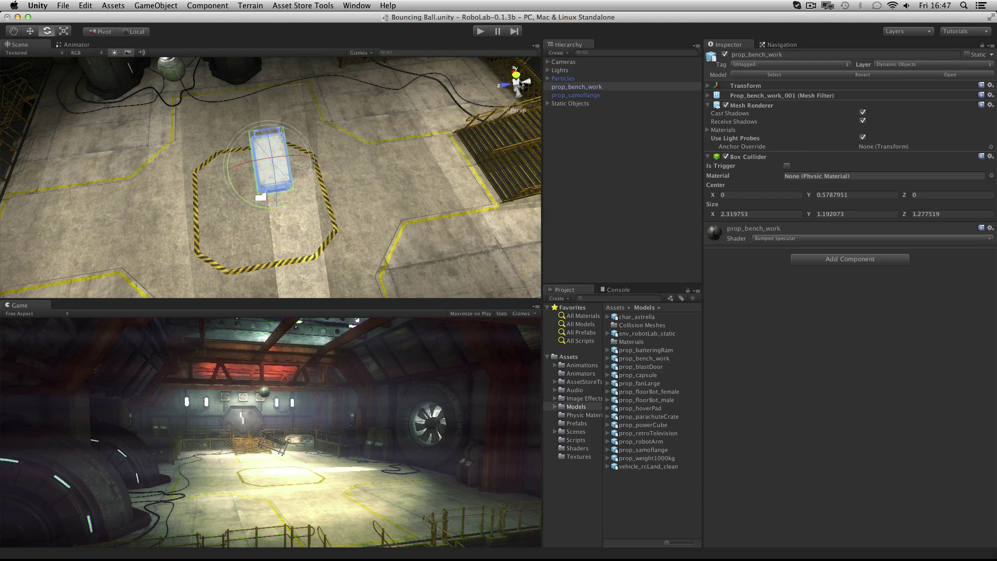
In the top view, move the prop_samoflange ball over toward the bench
{"action": "left_click_drag", "start_coordinate": [291, 280], "coordinate": [260, 234], "text": "alt"}
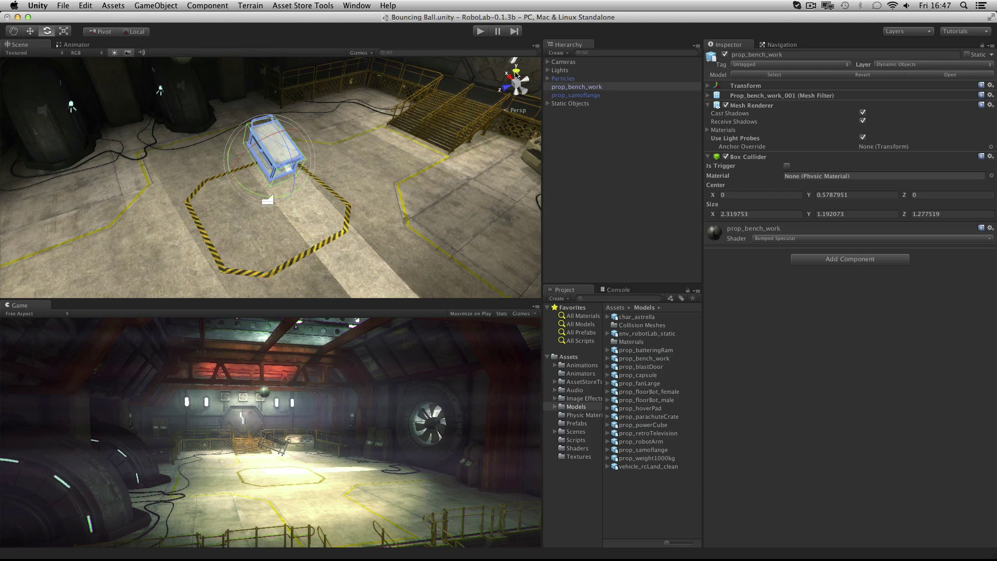
{"action": "left_click", "coordinate": [518, 75]}
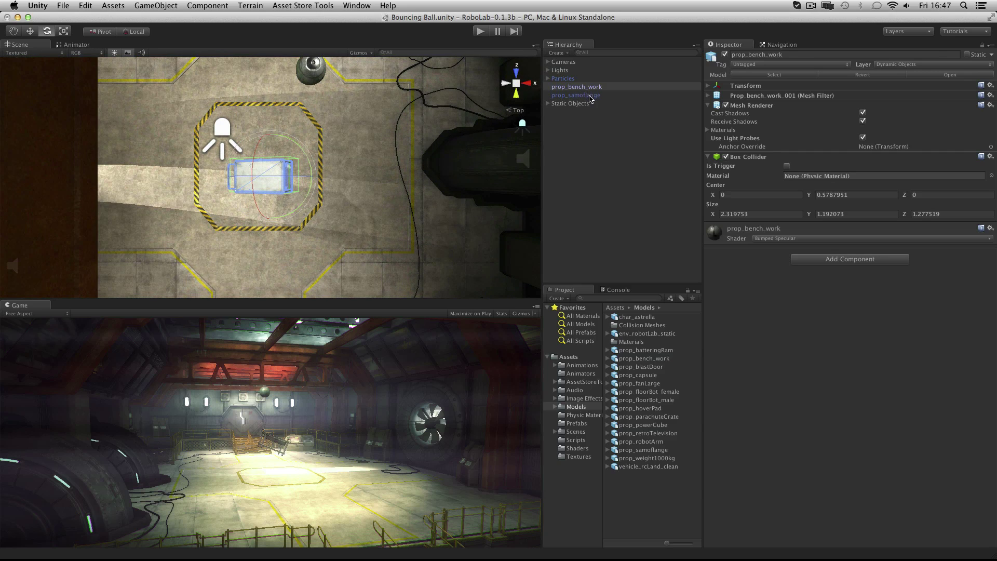
{"action": "left_click", "coordinate": [590, 96]}
{"action": "key", "text": "w"}
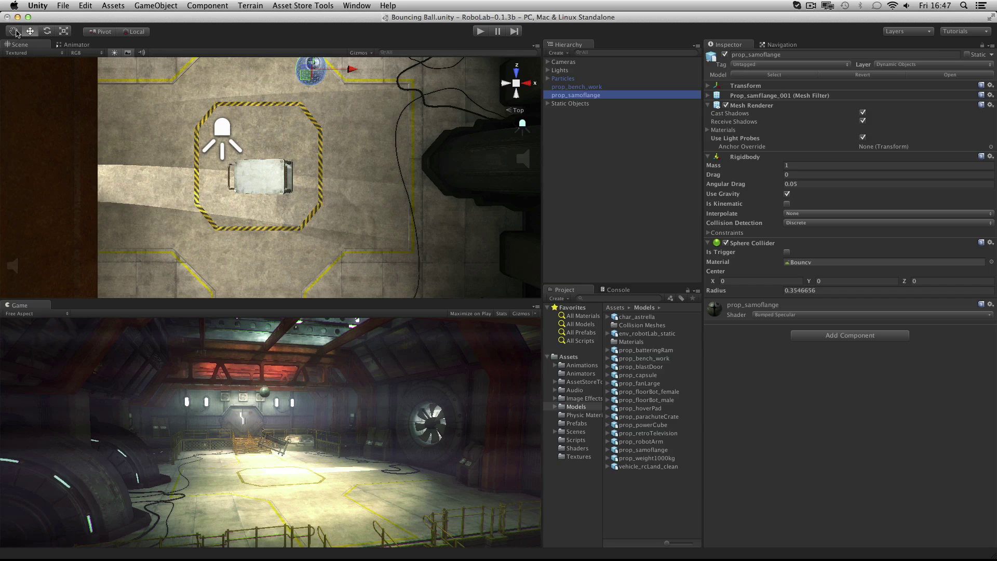
{"action": "left_click", "coordinate": [16, 33]}
{"action": "left_click_drag", "start_coordinate": [130, 85], "coordinate": [239, 118]}
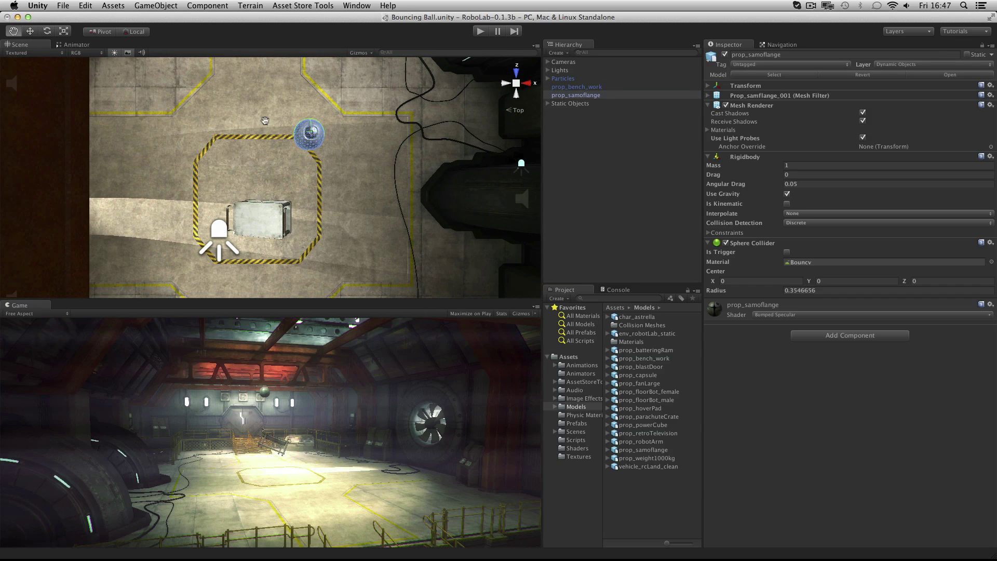
{"action": "key", "text": "w"}
{"action": "left_click_drag", "start_coordinate": [309, 96], "coordinate": [310, 194]}
{"action": "left_click_drag", "start_coordinate": [350, 238], "coordinate": [312, 237]}
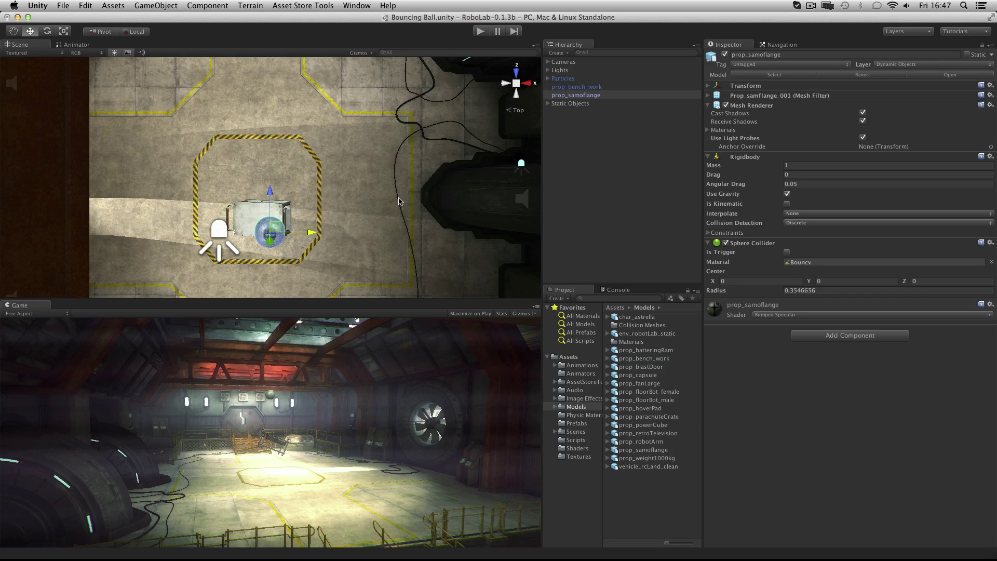
Zoom the orthographic top view and centre the ball over the bench
{"action": "left_click", "coordinate": [517, 85]}
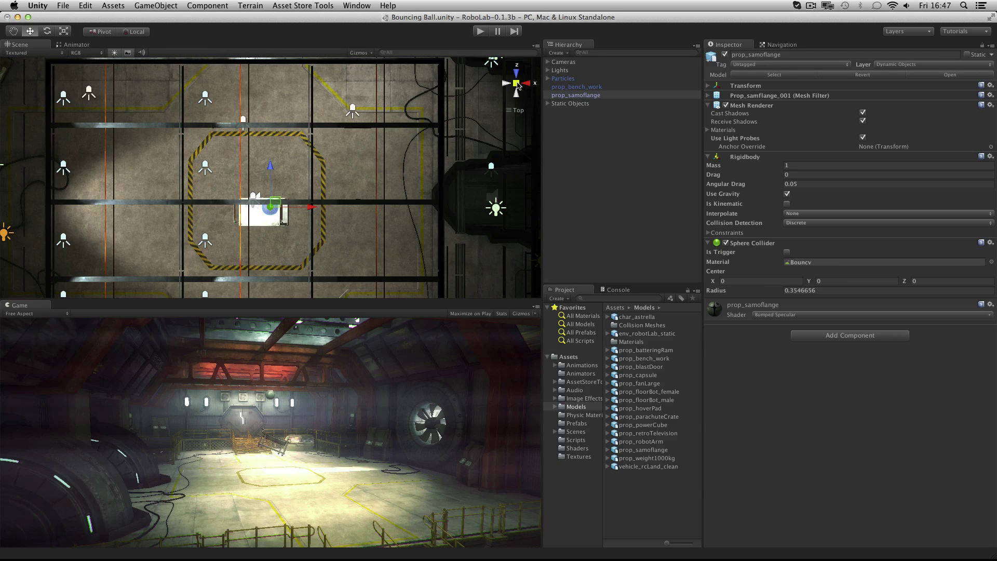
{"action": "left_click", "coordinate": [13, 32]}
{"action": "scroll", "coordinate": [159, 121], "scroll_direction": "up", "scroll_amount": 5}
{"action": "scroll", "coordinate": [158, 121], "scroll_direction": "up", "scroll_amount": 2}
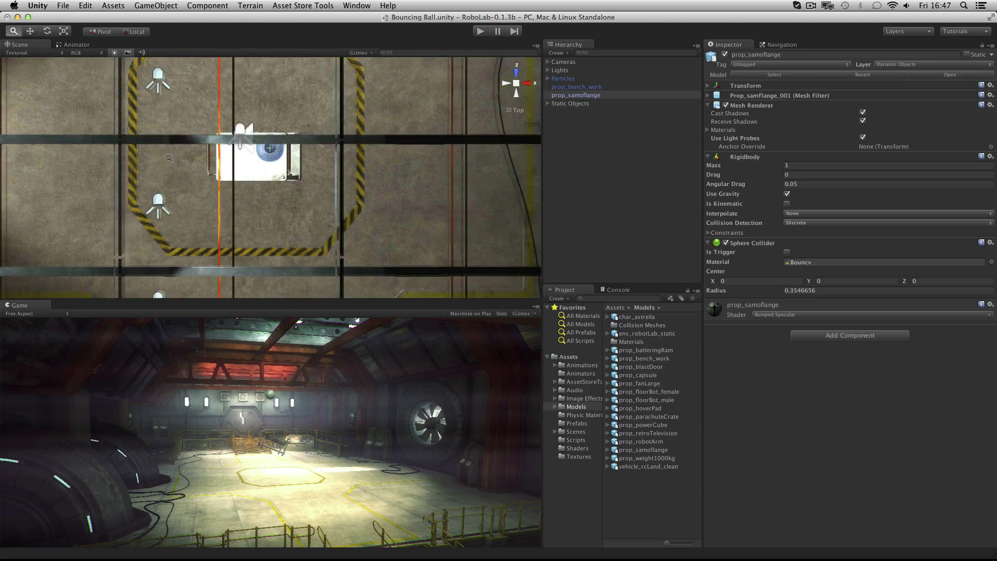
{"action": "scroll", "coordinate": [166, 161], "scroll_direction": "up", "scroll_amount": 1}
{"action": "scroll", "coordinate": [197, 160], "scroll_direction": "up", "scroll_amount": 2}
{"action": "scroll", "coordinate": [238, 169], "scroll_direction": "up", "scroll_amount": 2}
{"action": "scroll", "coordinate": [238, 169], "scroll_direction": "up", "scroll_amount": 1}
{"action": "left_click", "coordinate": [31, 32]}
{"action": "left_click_drag", "start_coordinate": [310, 94], "coordinate": [311, 107]}
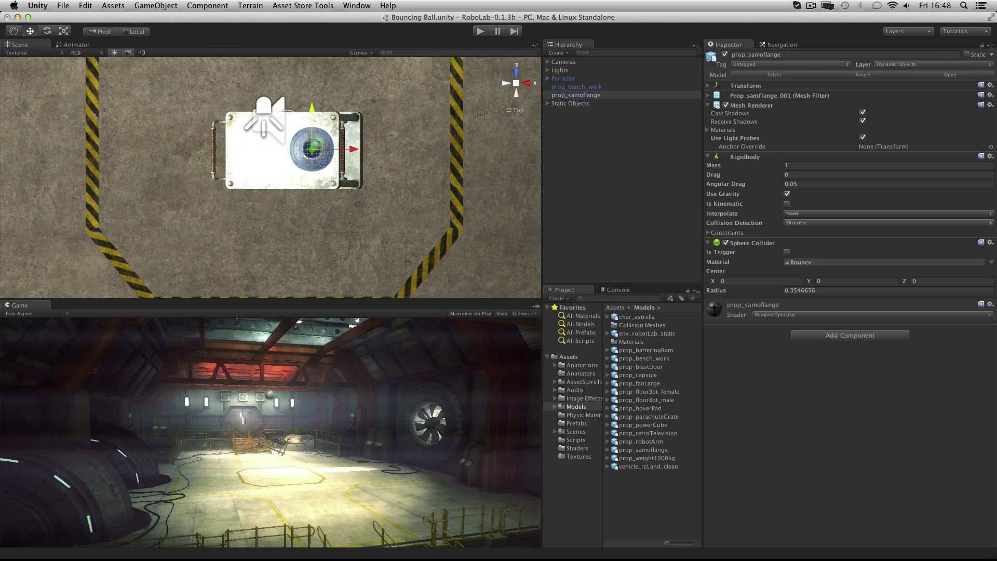
From the left view, line the ball up directly above the bench
{"action": "left_click", "coordinate": [507, 83]}
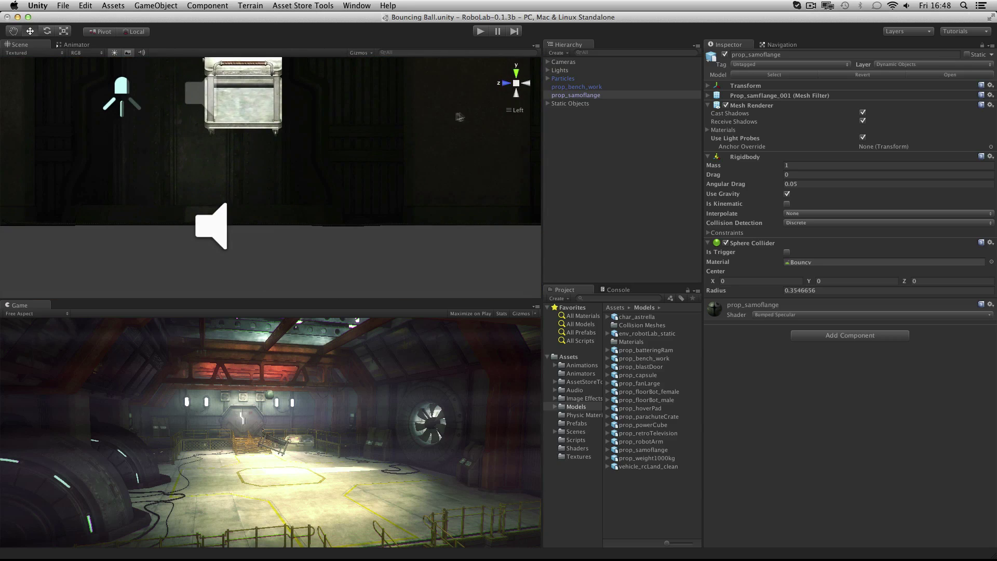
{"action": "left_click", "coordinate": [16, 32]}
{"action": "left_click_drag", "start_coordinate": [363, 64], "coordinate": [342, 249]}
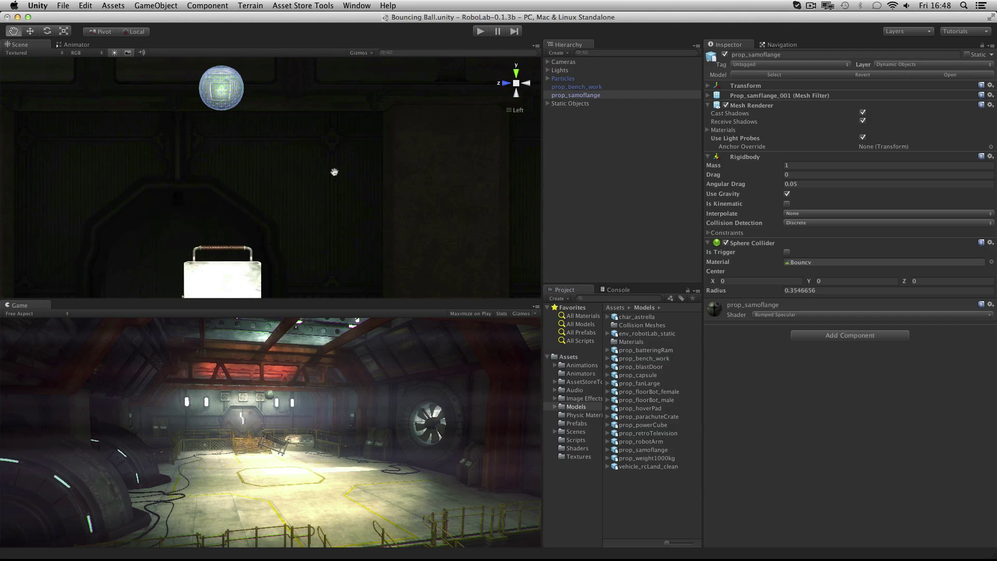
{"action": "key", "text": "w"}
{"action": "left_click_drag", "start_coordinate": [176, 91], "coordinate": [186, 91]}
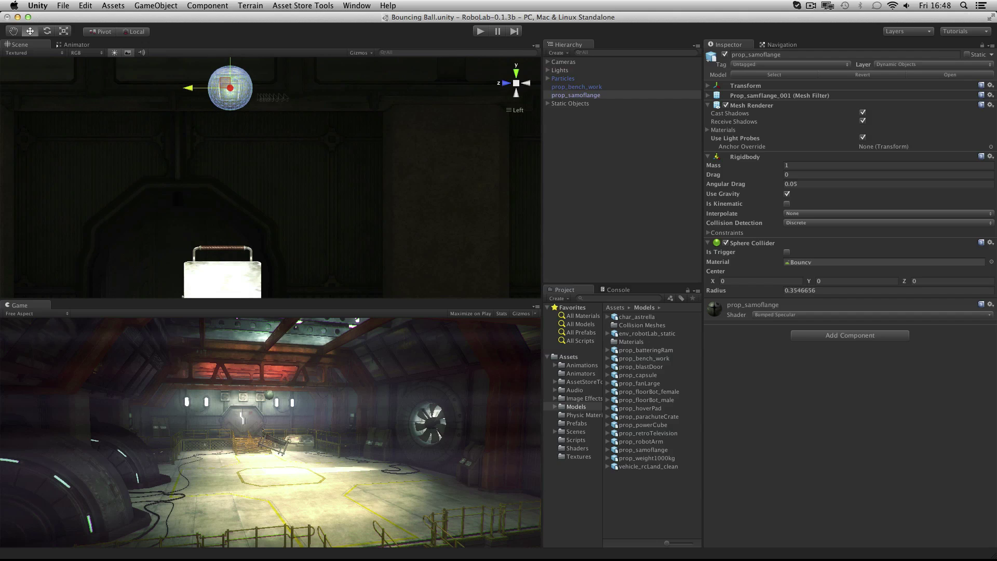
Check the ball's placement from the back, right and front views, adjusting it slightly
{"action": "left_click", "coordinate": [525, 84]}
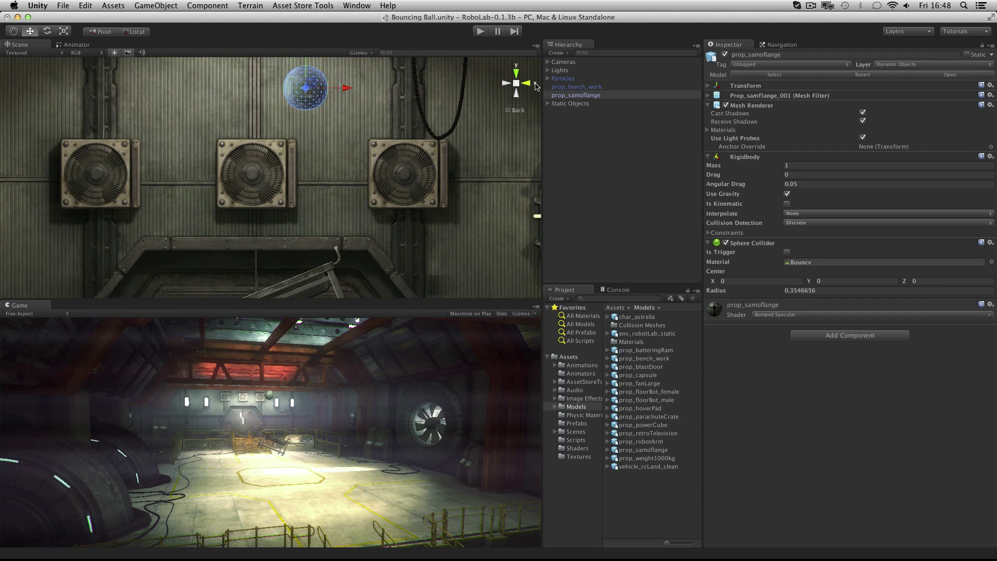
{"action": "left_click", "coordinate": [530, 84]}
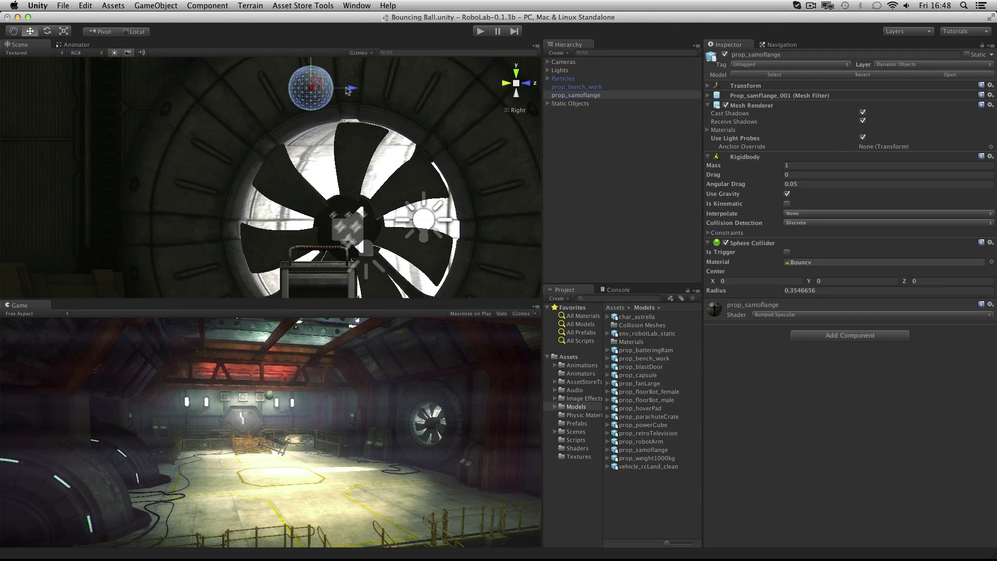
{"action": "left_click_drag", "start_coordinate": [346, 90], "coordinate": [357, 89]}
{"action": "left_click", "coordinate": [530, 85]}
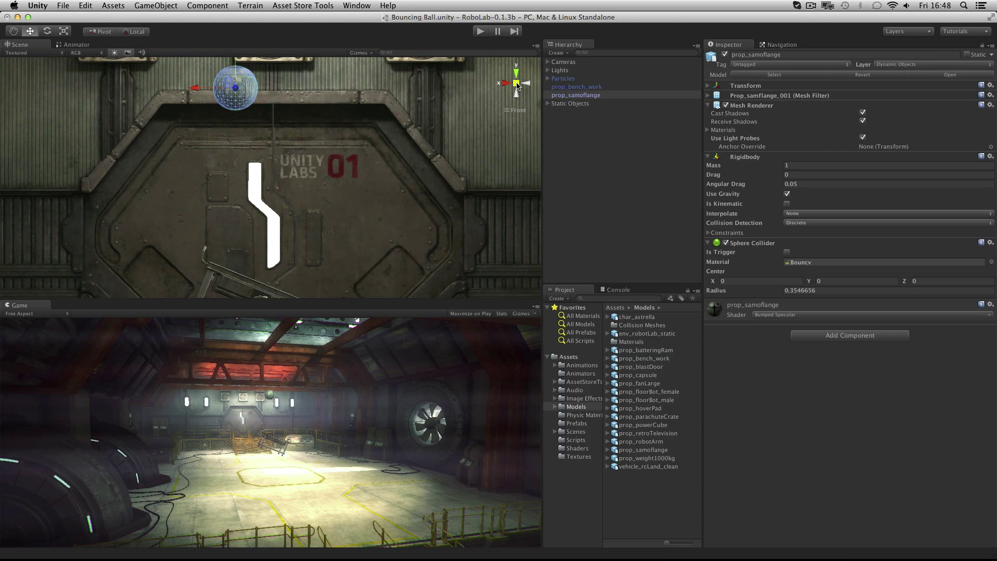
Frame the ball and bench in a perspective view and press Play to test the bounce
{"action": "left_click", "coordinate": [517, 83]}
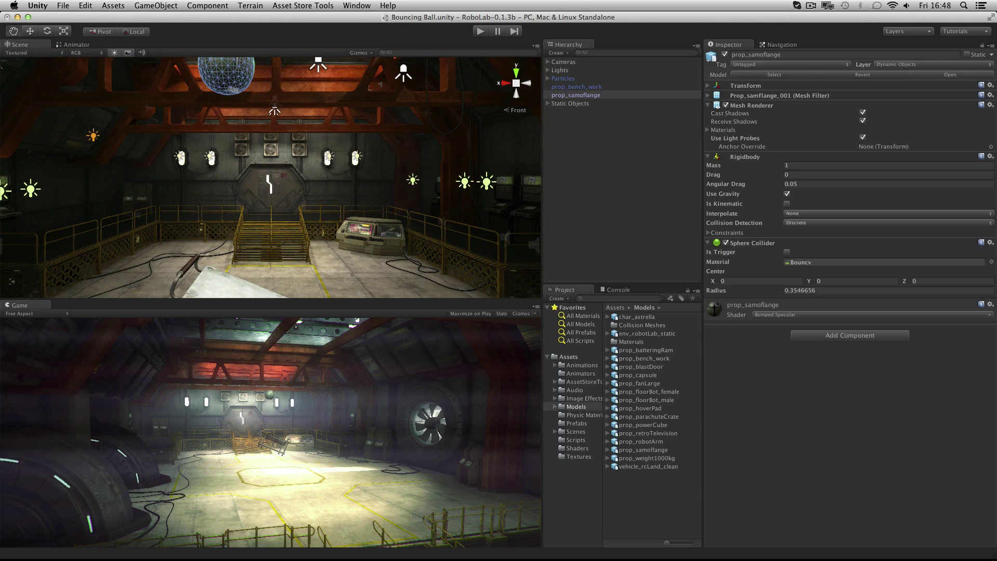
{"action": "left_click_drag", "start_coordinate": [270, 176], "coordinate": [244, 218], "text": "alt"}
{"action": "left_click_drag", "start_coordinate": [316, 178], "coordinate": [390, 155], "text": "alt"}
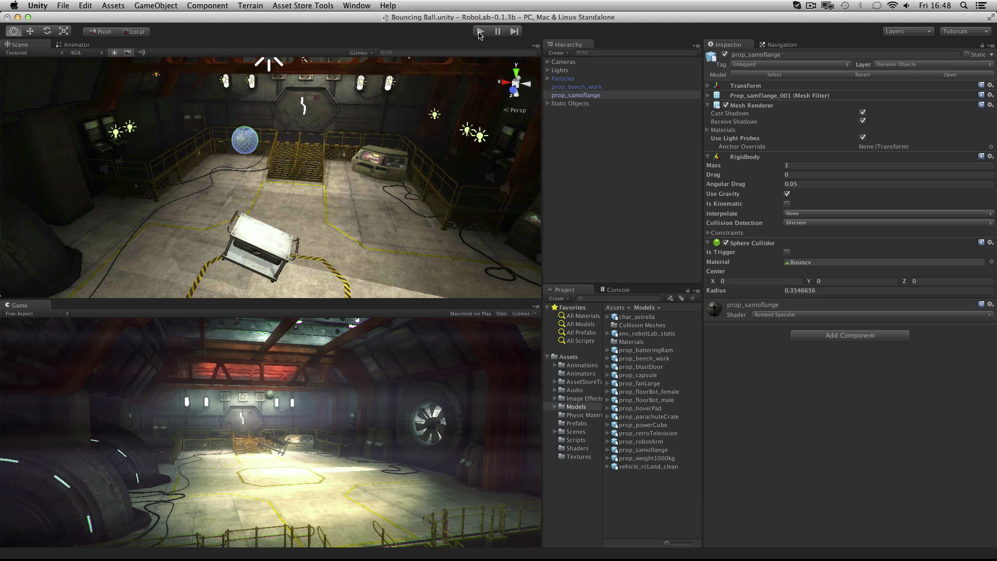
{"action": "left_click", "coordinate": [477, 31]}
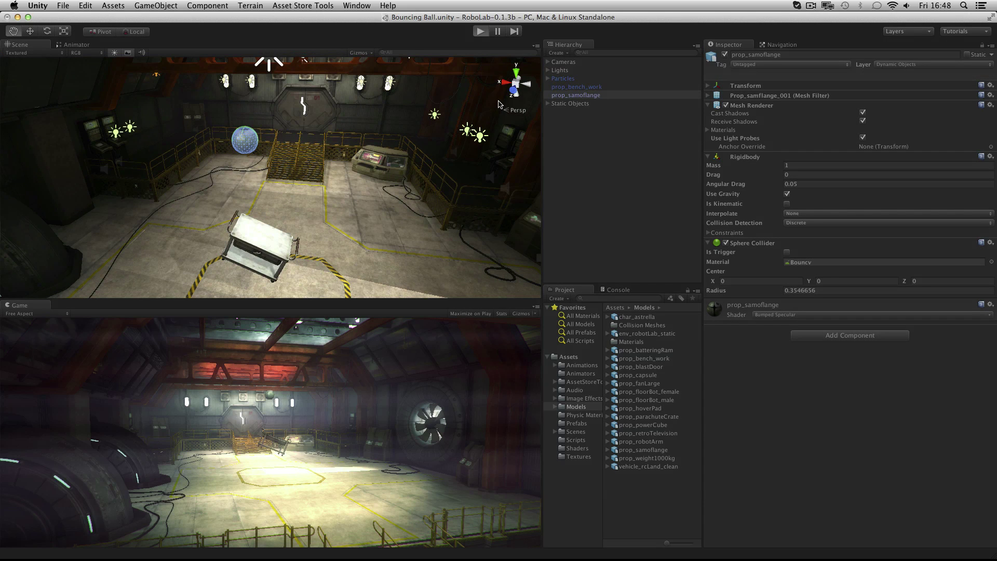